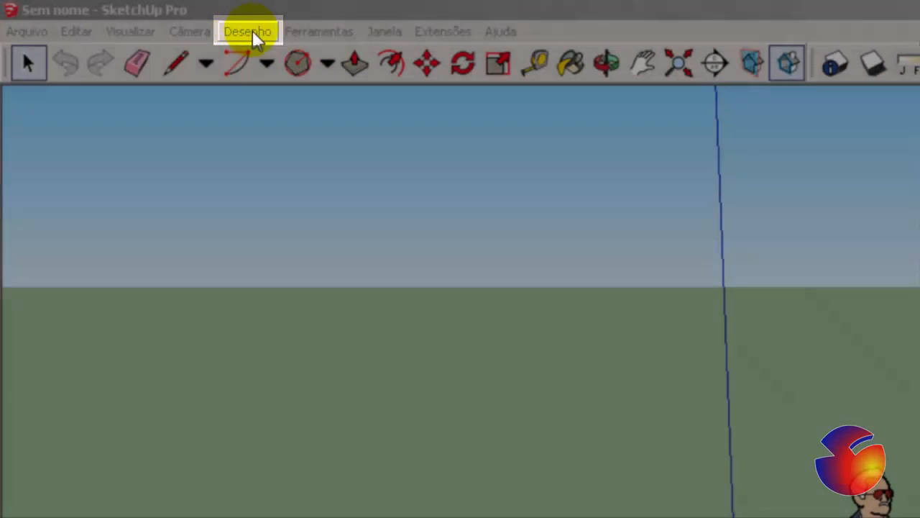
click(251, 32)
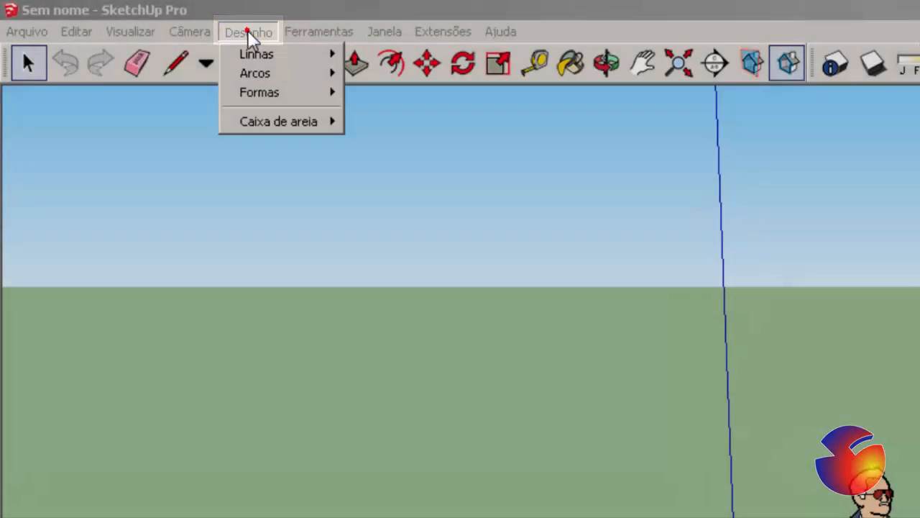
mouse_move(290, 56)
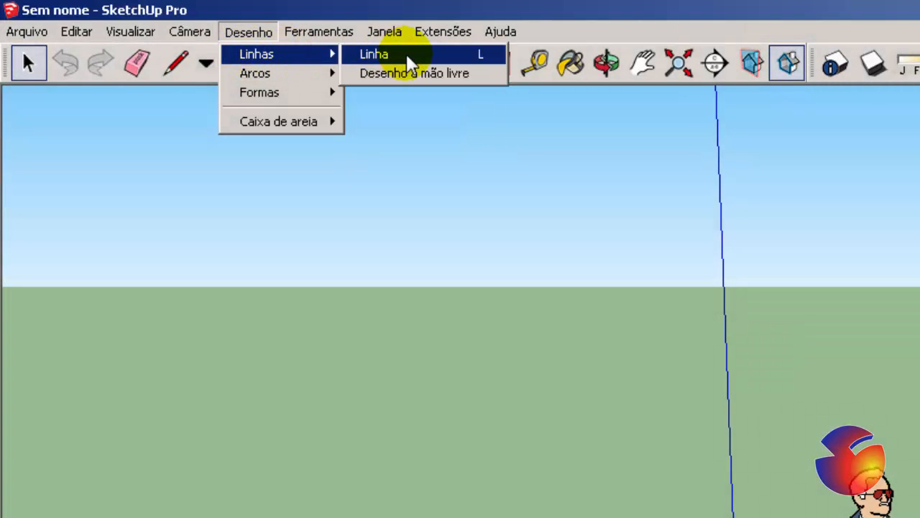
mouse_move(280, 97)
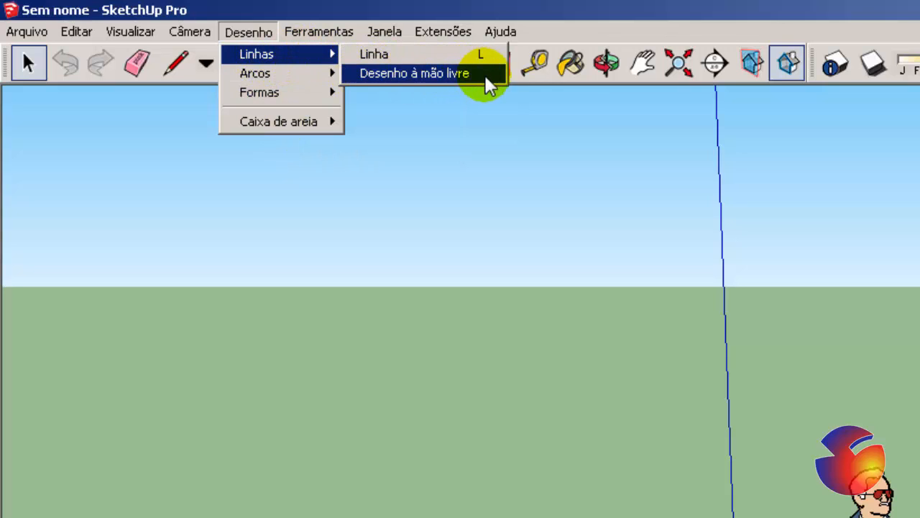
mouse_move(263, 76)
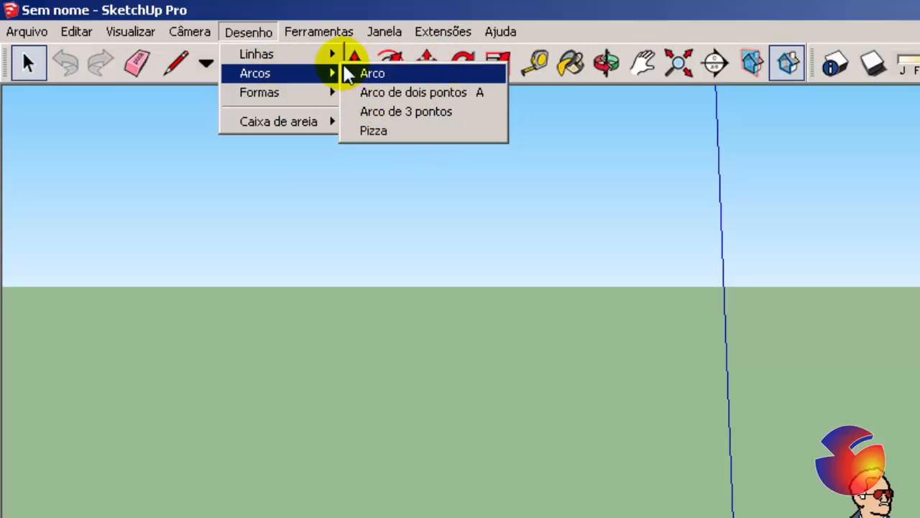
click(436, 234)
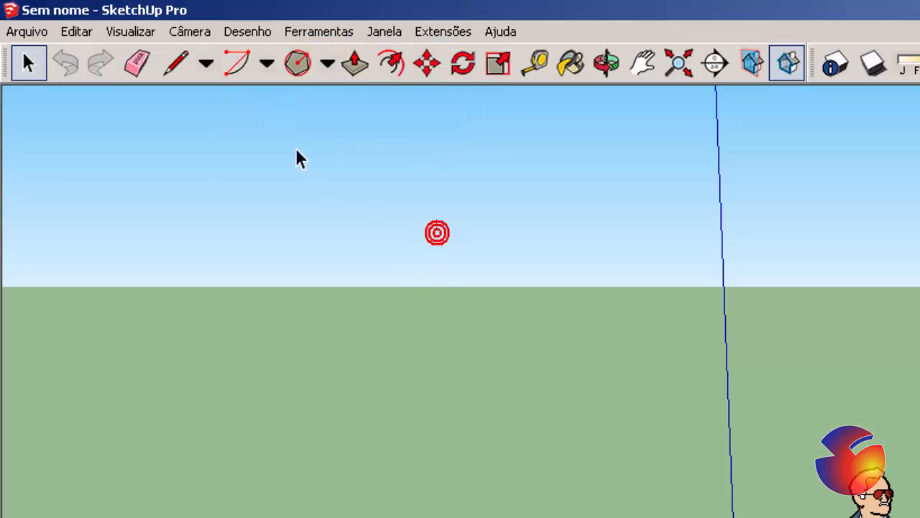
click(248, 35)
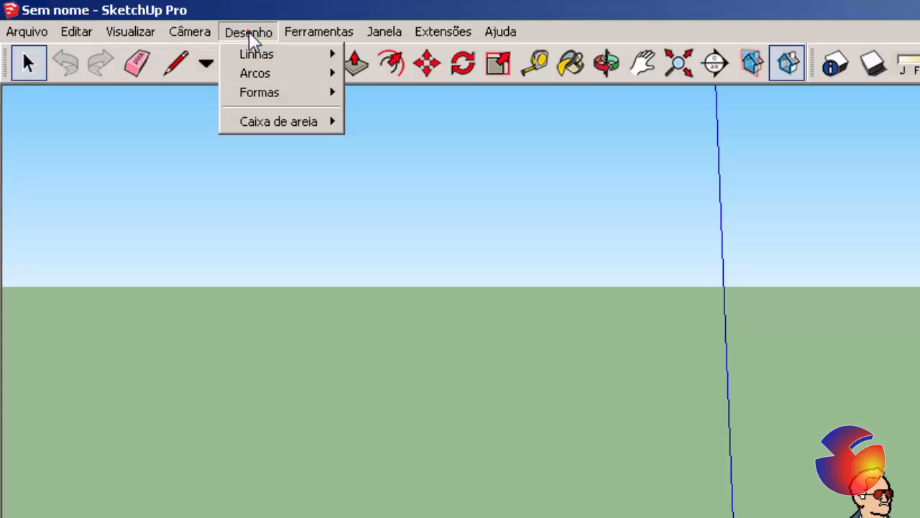
mouse_move(256, 57)
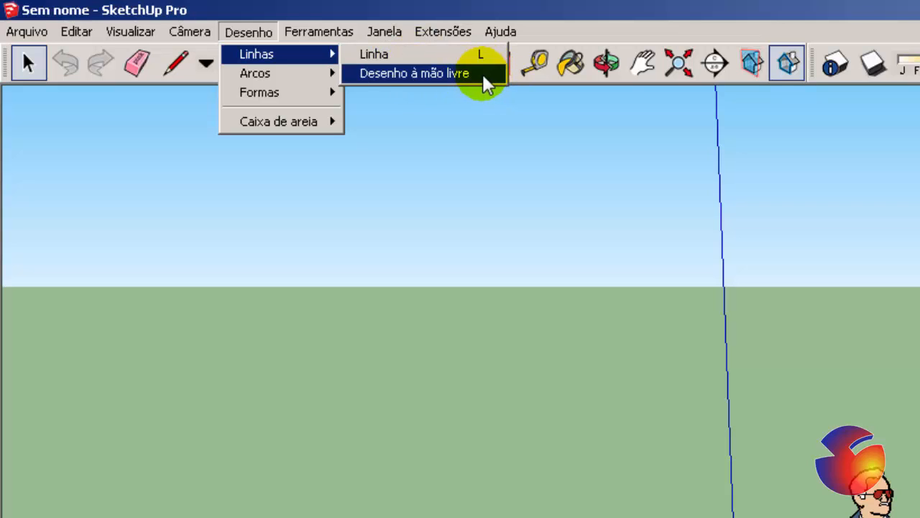
click(260, 242)
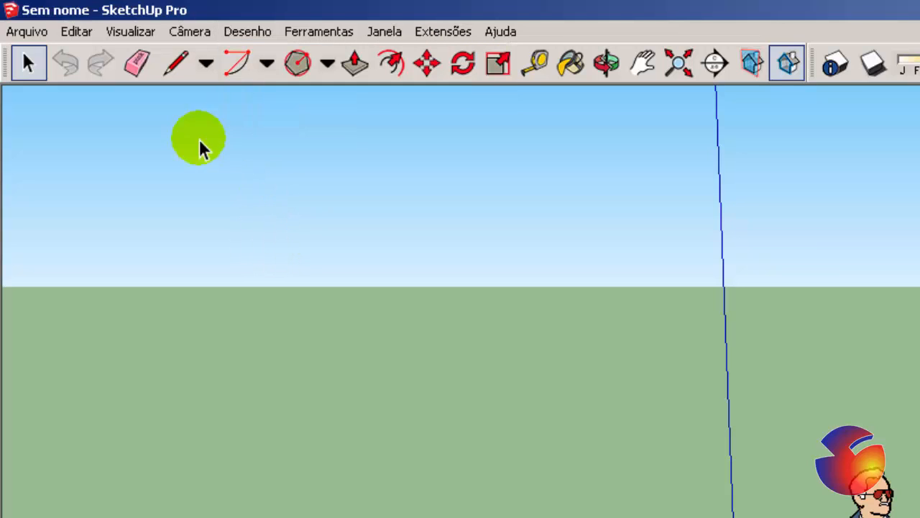
Draw a closed wavy shape on the ground beside the standing figure with the Freehand tool
click(206, 64)
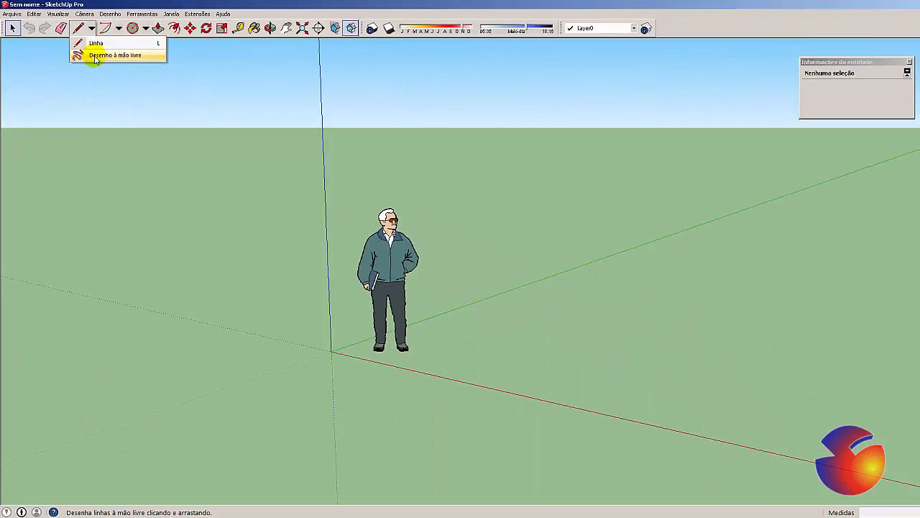
click(210, 125)
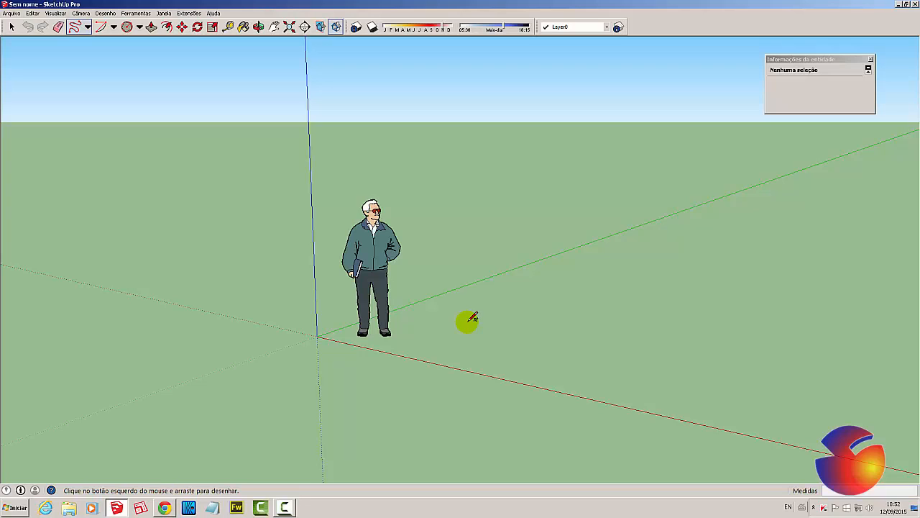
mouse_move(461, 322)
mouse_down()
mouse_move(503, 316)
mouse_move(708, 353)
mouse_move(797, 332)
mouse_move(565, 284)
mouse_move(458, 303)
mouse_move(462, 320)
mouse_up()
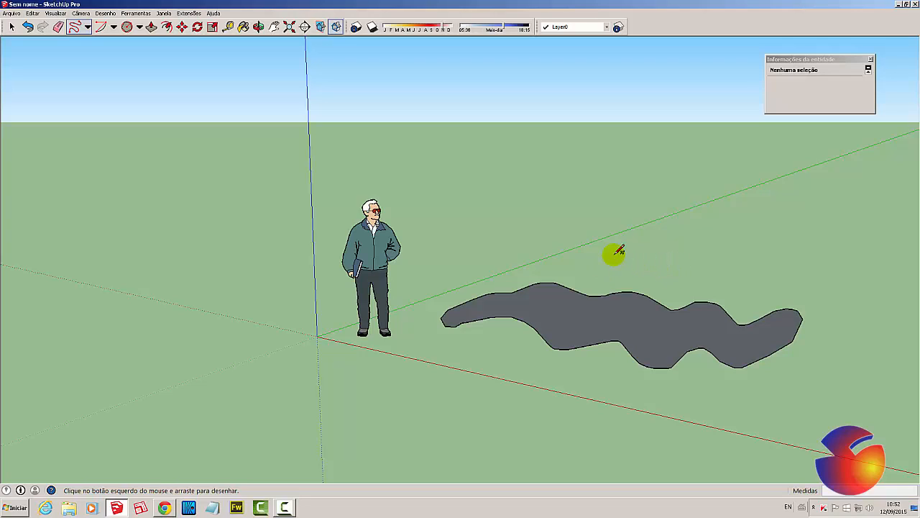
key(ctrl+z)
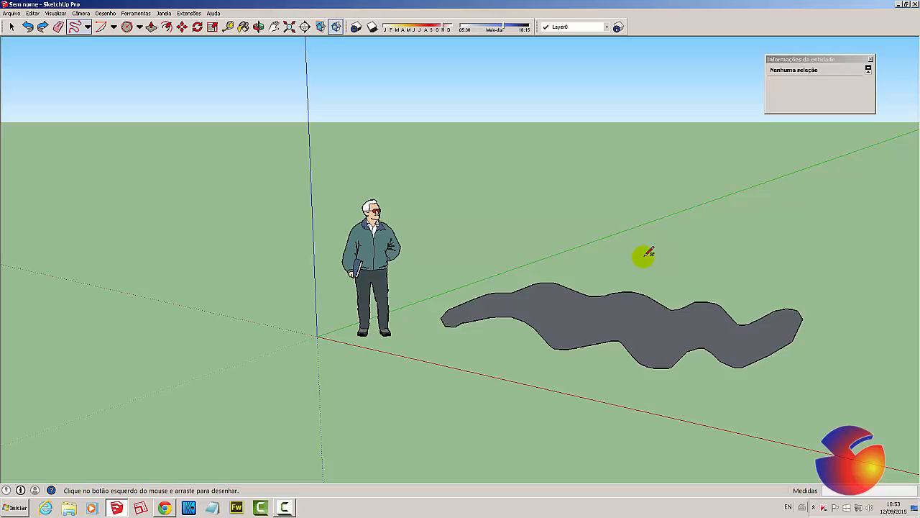
Draw a second closed wavy freehand shape behind the first, plus a short open wavy line behind it
mouse_move(645, 254)
mouse_down()
mouse_move(835, 287)
mouse_move(853, 270)
mouse_move(772, 231)
mouse_move(644, 231)
mouse_move(611, 249)
mouse_move(633, 252)
mouse_up()
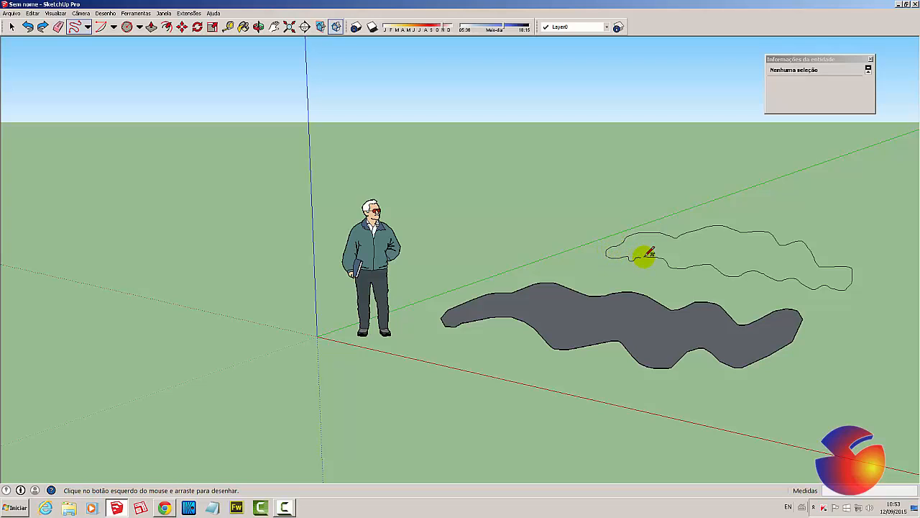
drag(645, 253, 647, 256)
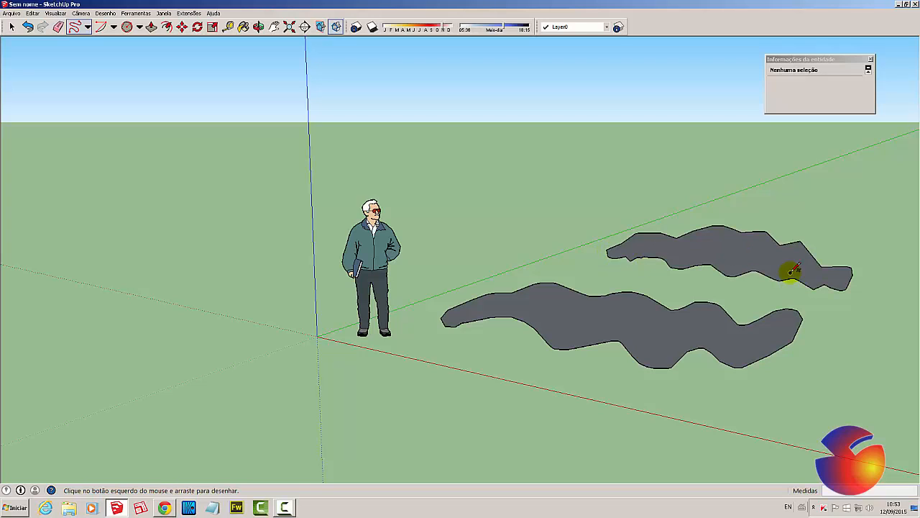
drag(736, 210, 876, 218)
click(759, 222)
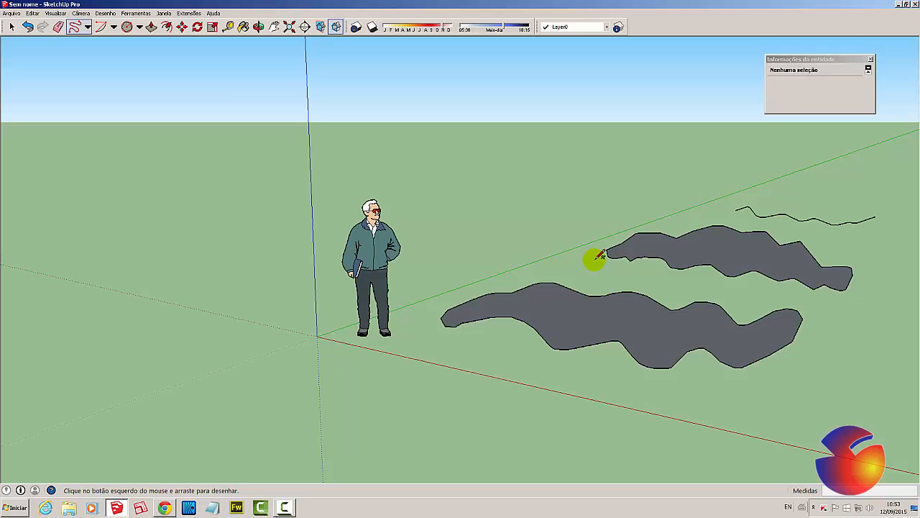
Erase both closed freehand shapes and the open wavy line, keeping the standing figure
click(11, 27)
right_click(562, 320)
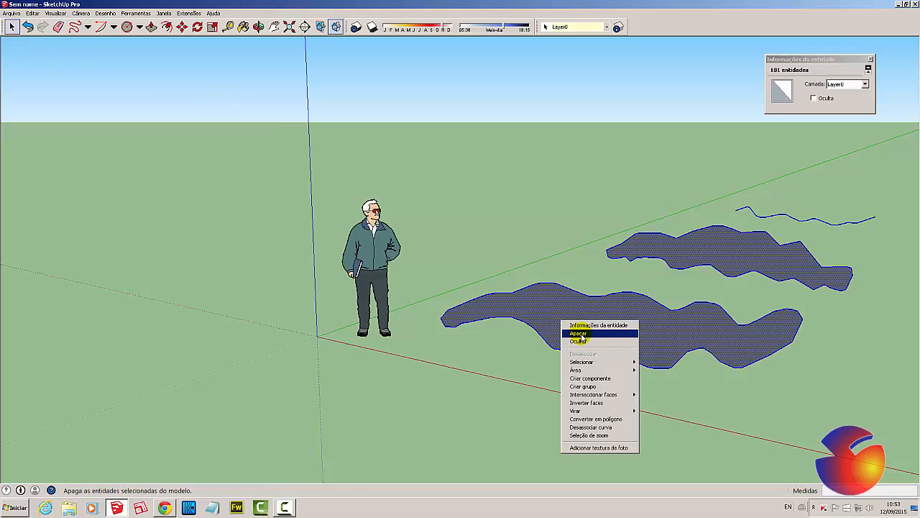
click(579, 333)
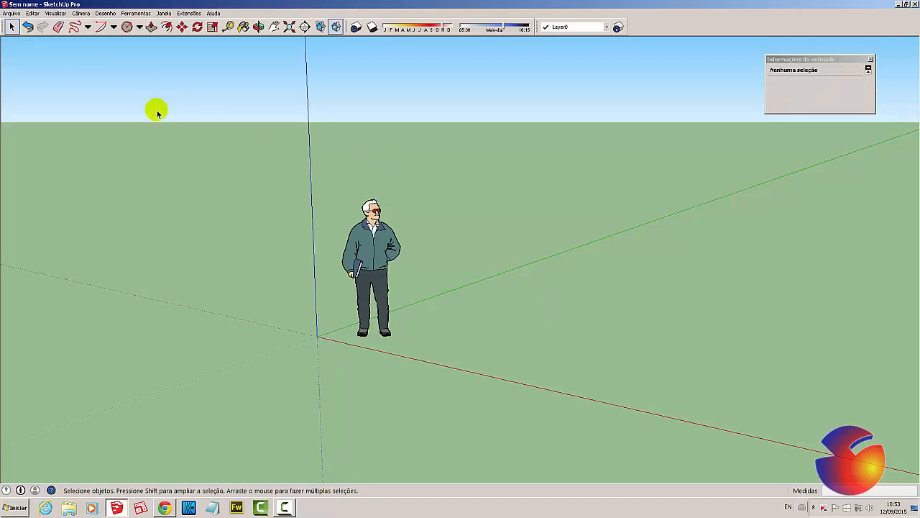
Draw a trial 90° arc from a centre point on the ground beside the figure and undo it
click(101, 27)
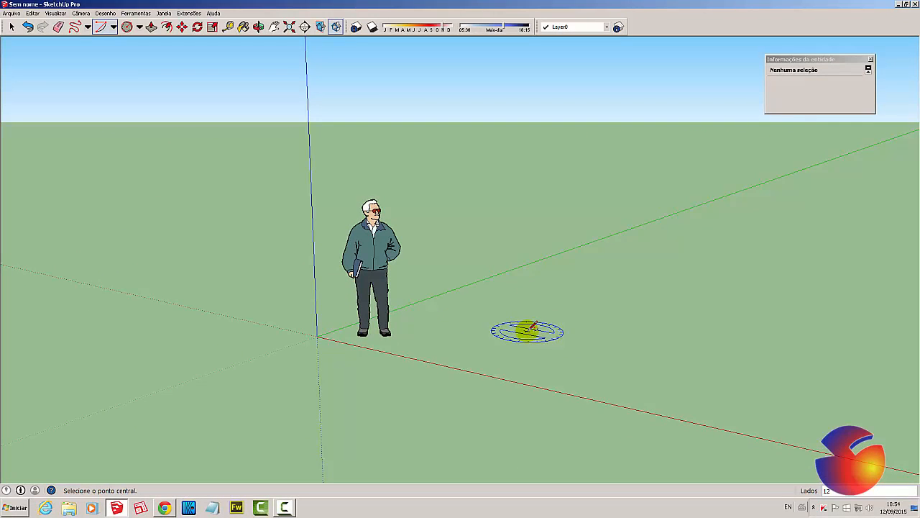
click(537, 328)
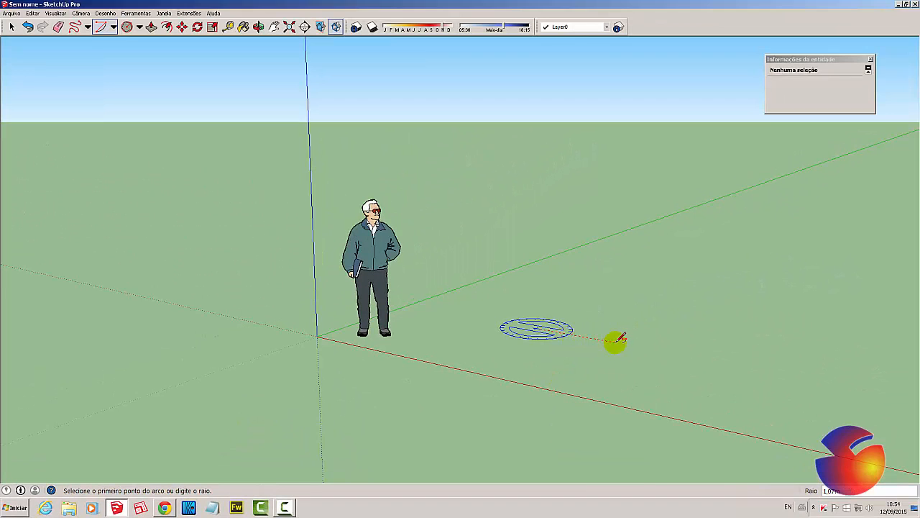
click(616, 342)
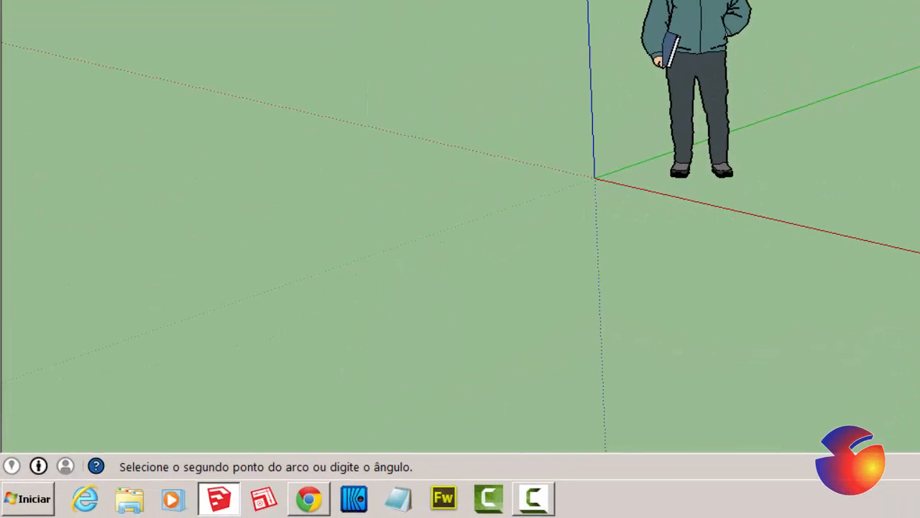
click(802, 222)
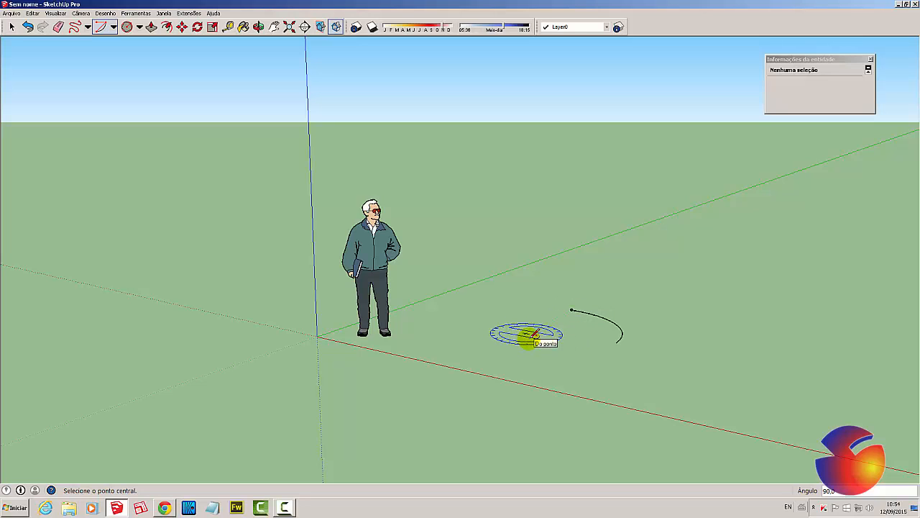
key(ctrl+z)
Switch the camera to the standard top view with parallel projection
click(82, 13)
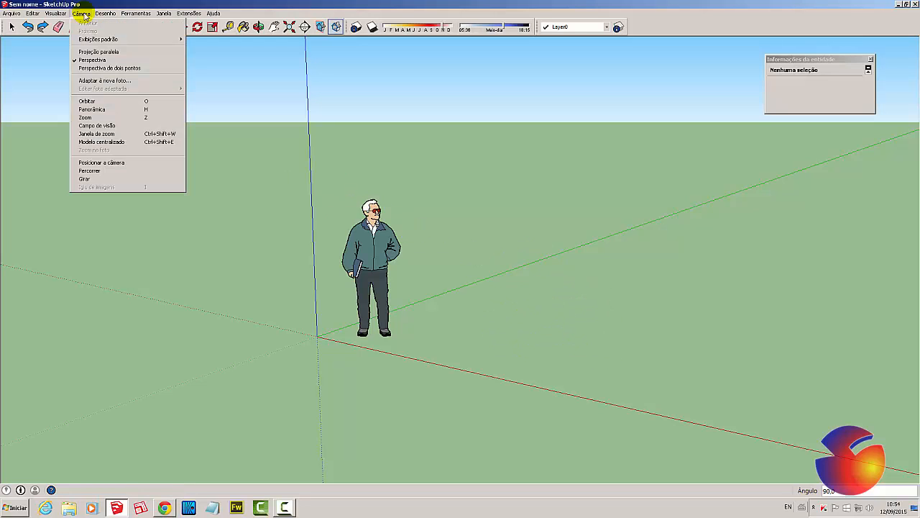
mouse_move(93, 39)
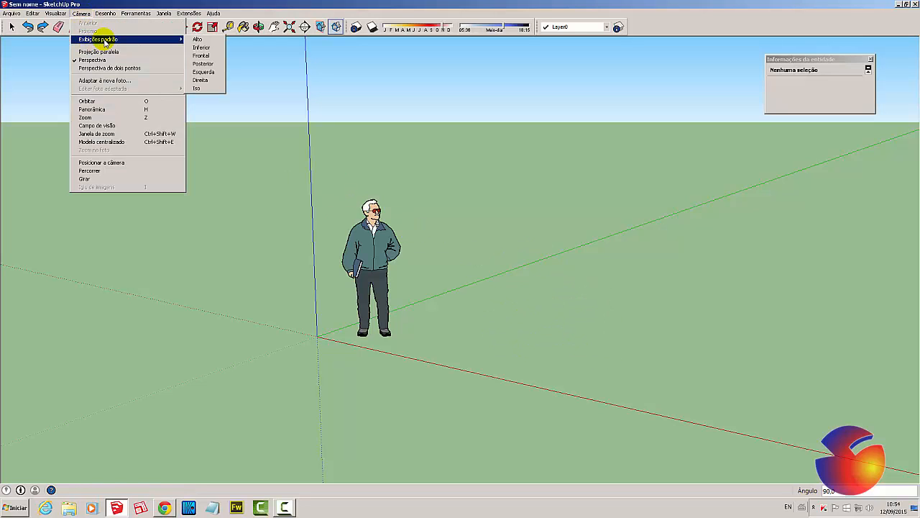
click(196, 40)
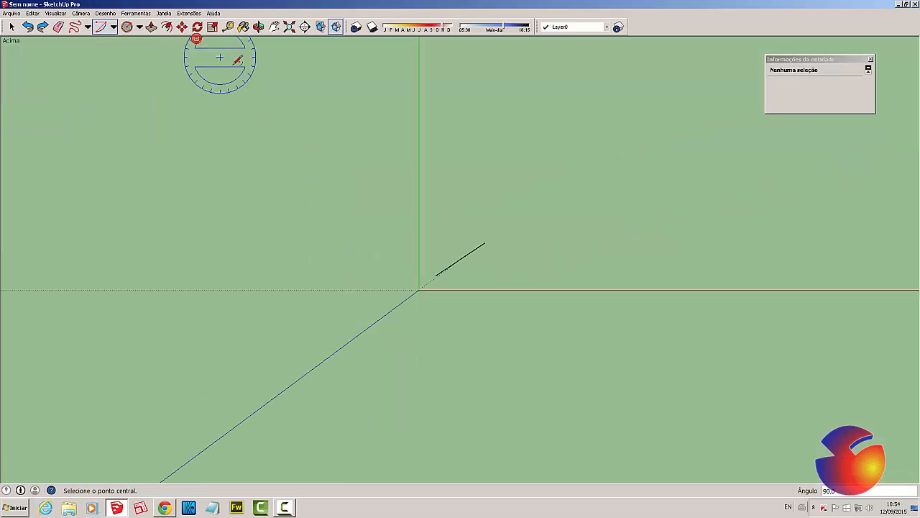
click(106, 14)
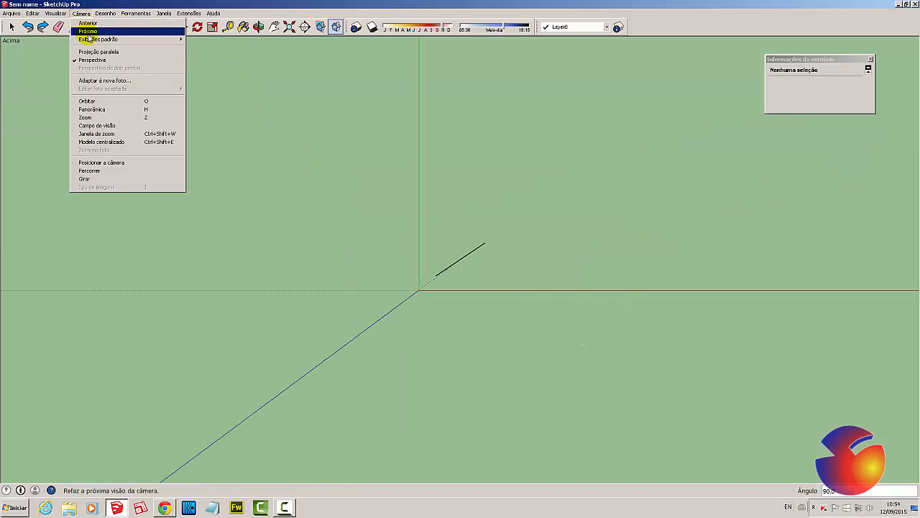
click(97, 51)
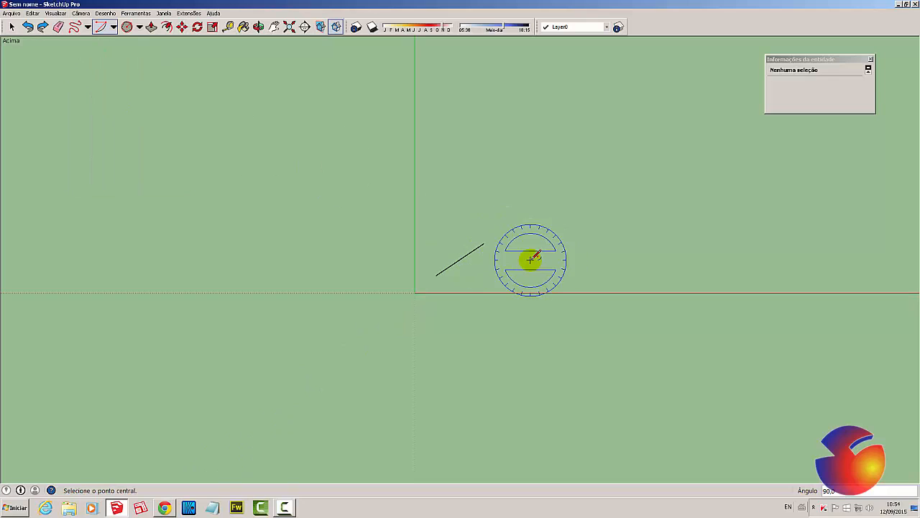
In the top view, try a freely placed 90° arc starting along the red axis from its centre, and undo it
click(575, 210)
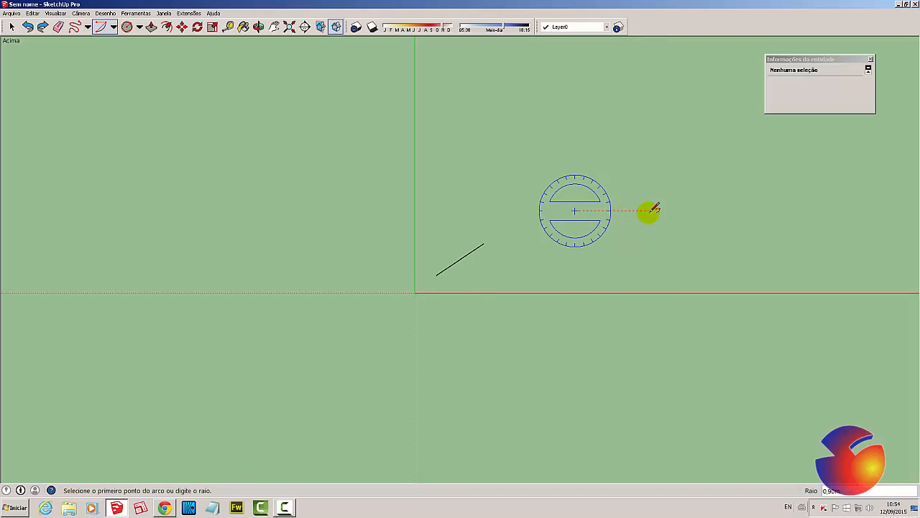
click(661, 210)
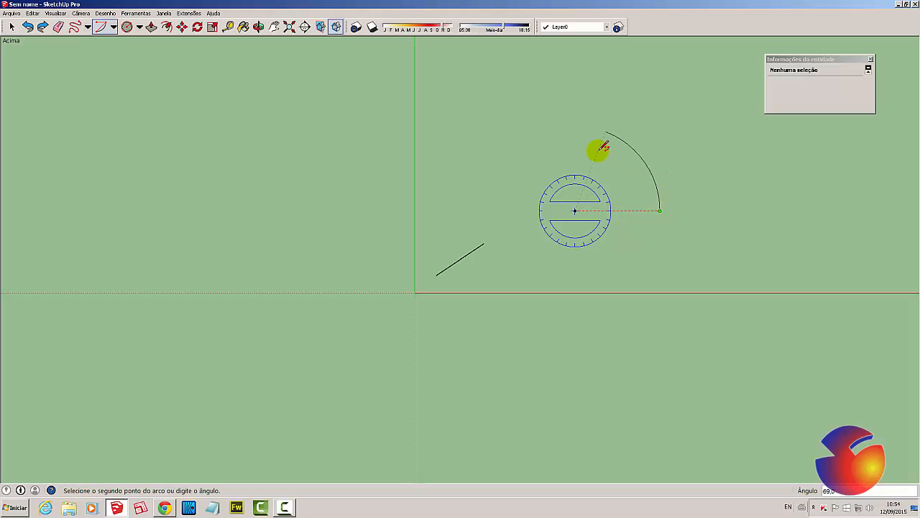
click(575, 127)
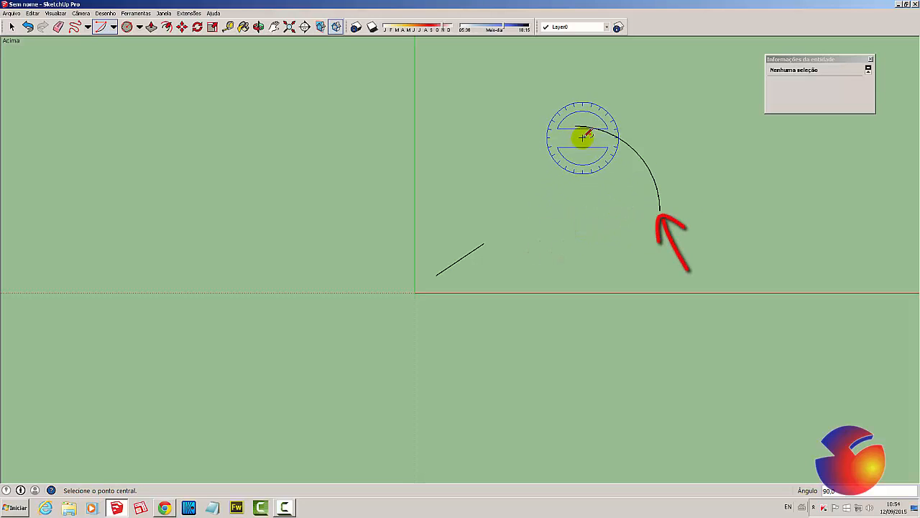
key(ctrl+z)
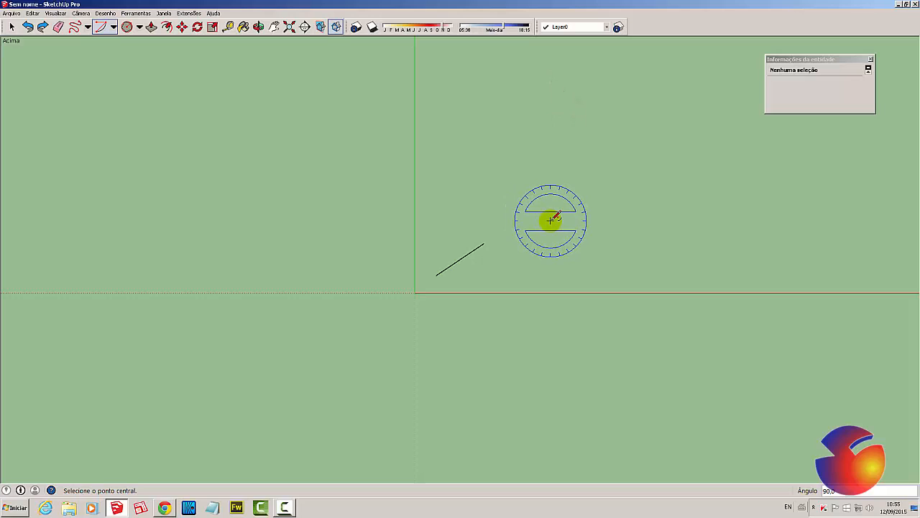
Draw an arc with a radius of 1 m along the red axis and an angle of 90°
click(550, 220)
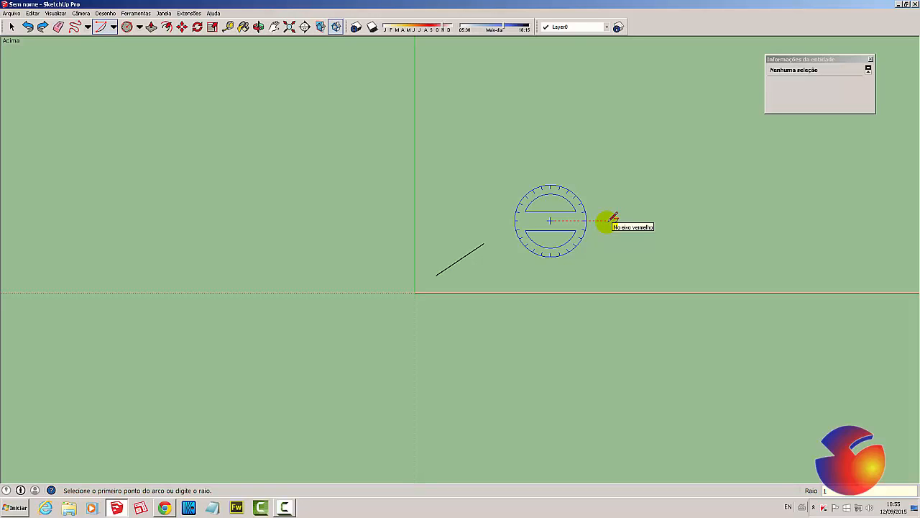
click(611, 219)
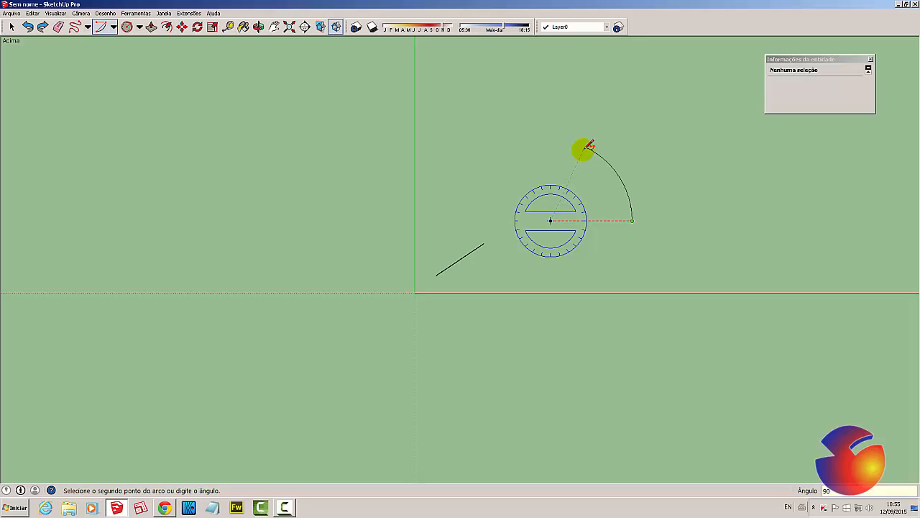
key(Return)
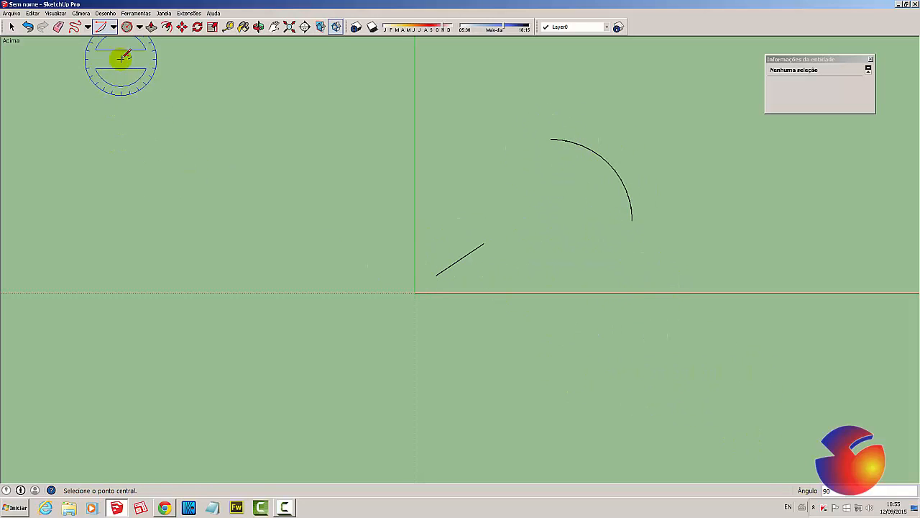
Erase the 90° arc and the figure seen from above to empty the model
click(12, 27)
drag(695, 98, 407, 317)
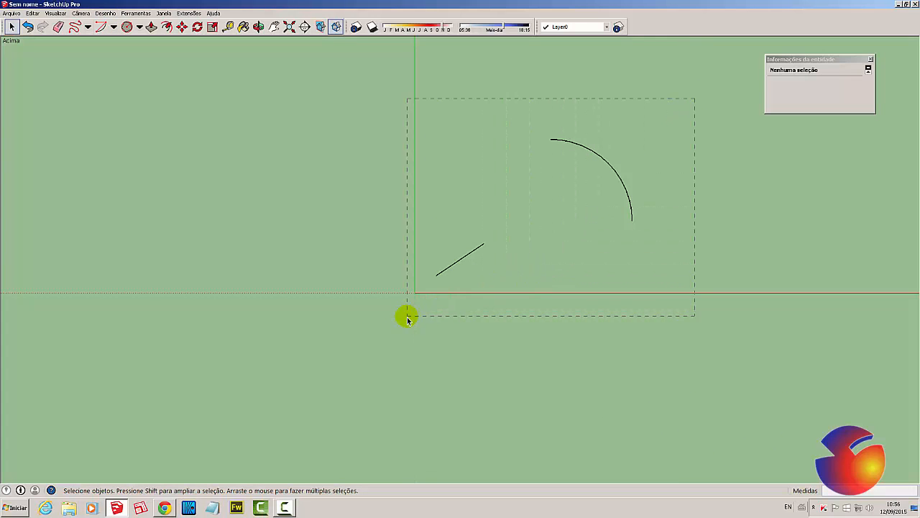
click(464, 262)
mouse_move(709, 106)
mouse_down()
mouse_move(473, 268)
mouse_move(451, 265)
mouse_up()
right_click(454, 263)
click(471, 278)
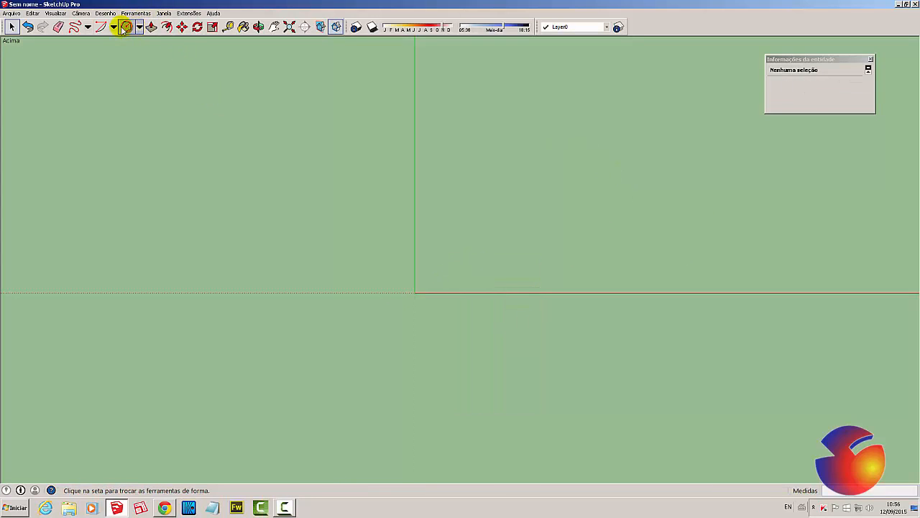
Try a freely placed two-point arc along the red axis direction with a bulge of about 0.67 m, and undo it
click(114, 27)
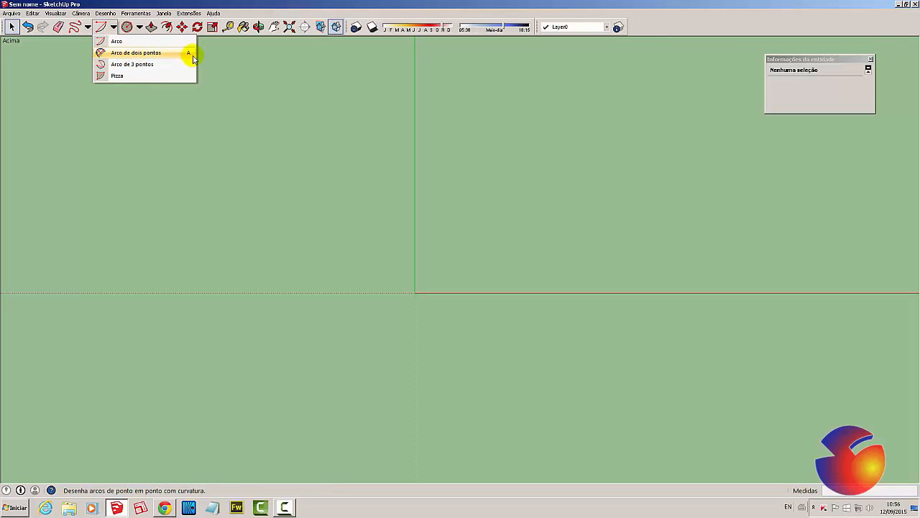
click(141, 55)
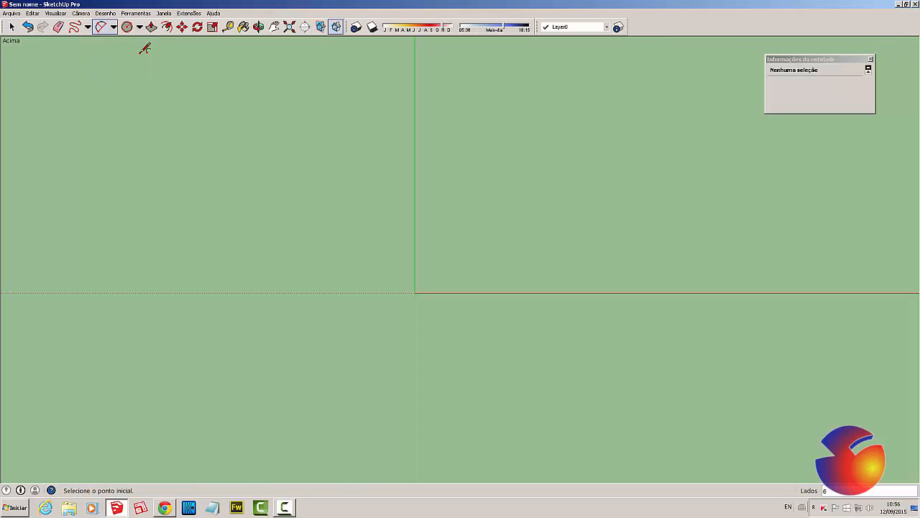
click(468, 248)
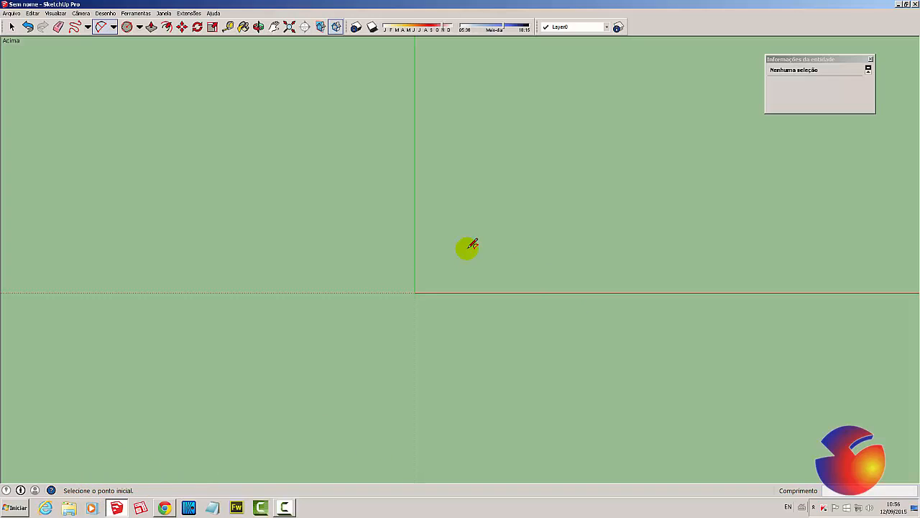
click(468, 248)
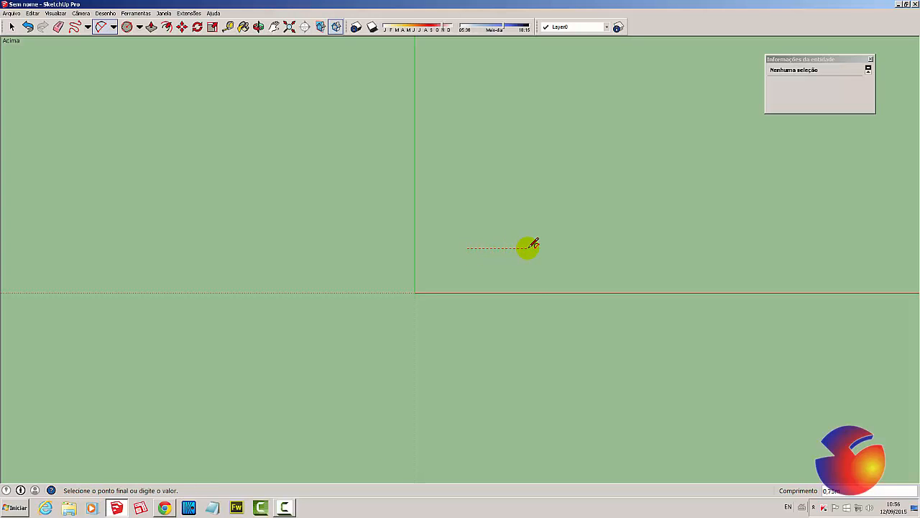
drag(551, 243, 633, 245)
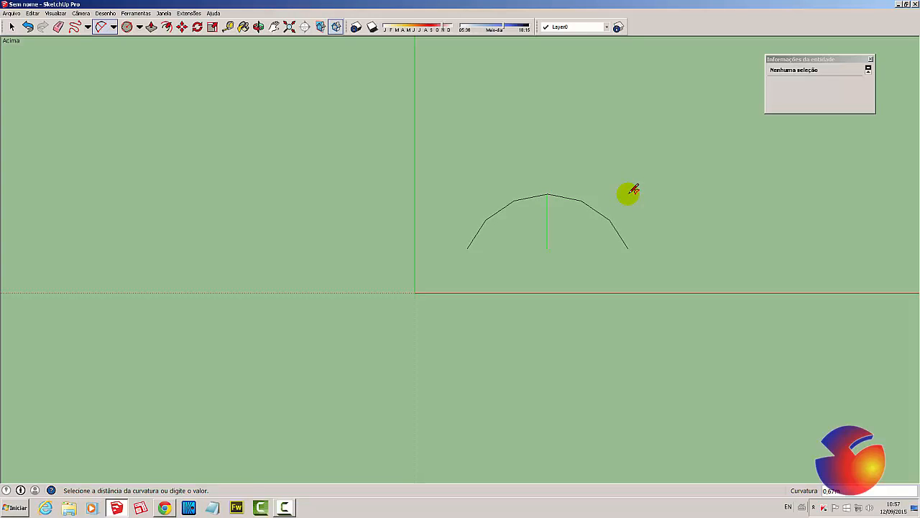
click(632, 190)
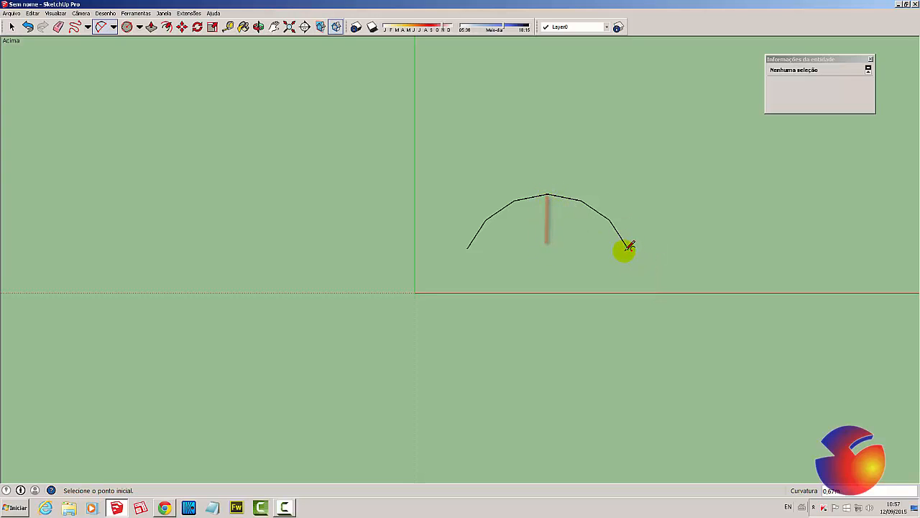
key(ctrl+z)
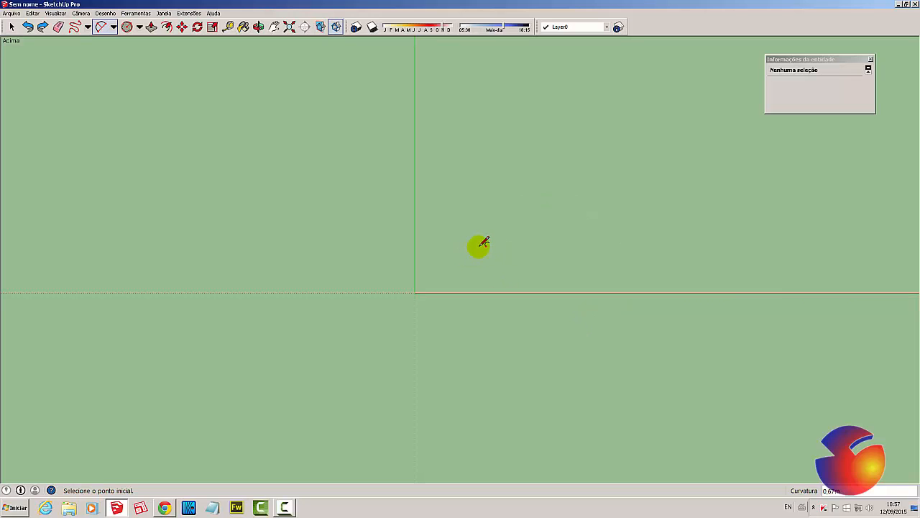
Draw a two-point arc parallel to the red axis as an upward semicircle with an exact radius of 1 m
click(478, 251)
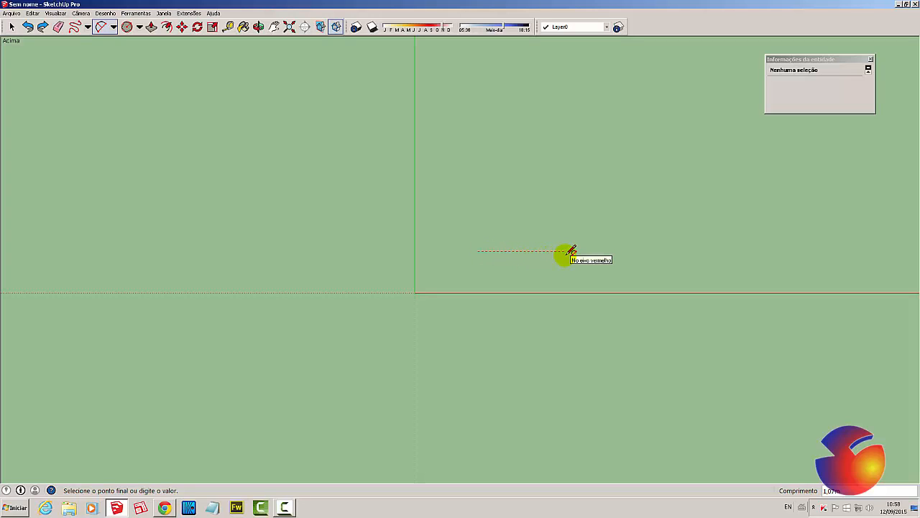
key(Return)
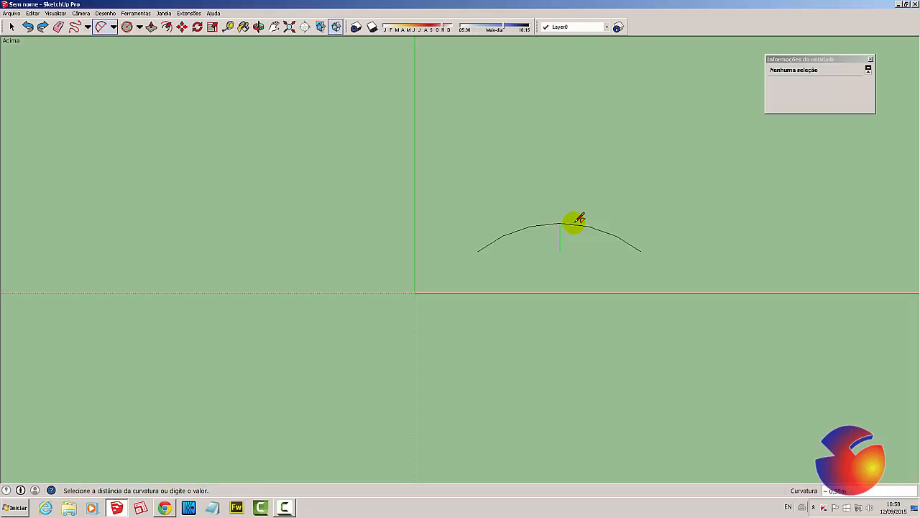
key(Return)
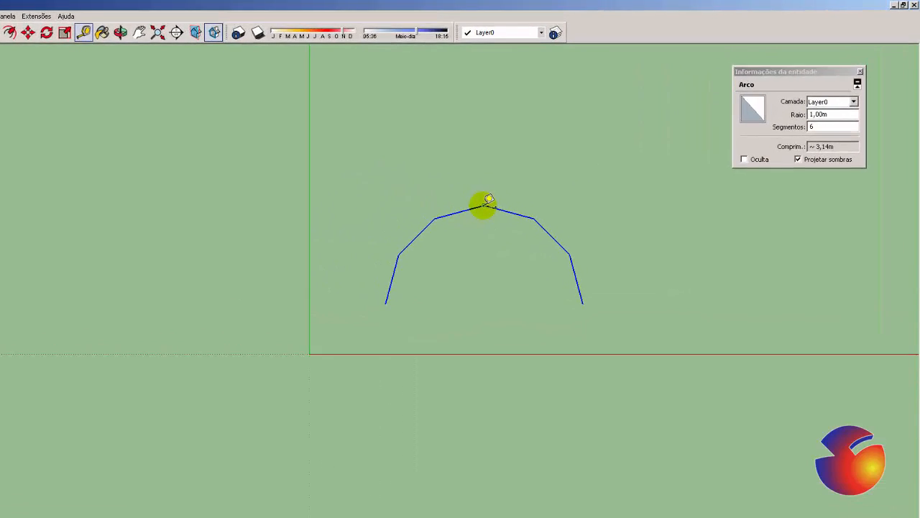
Measure the semicircle's bulge height from its midpoint to its centre, and the distance between its two endpoints
click(484, 207)
click(484, 303)
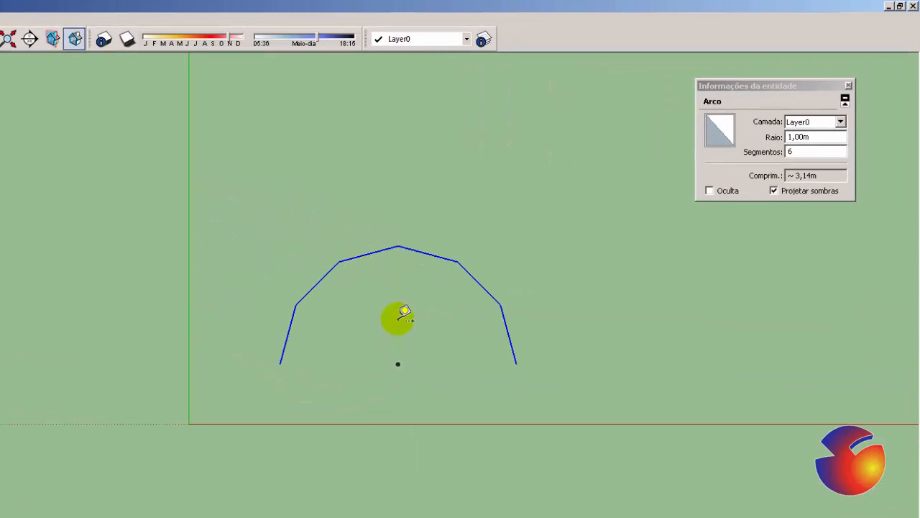
click(280, 364)
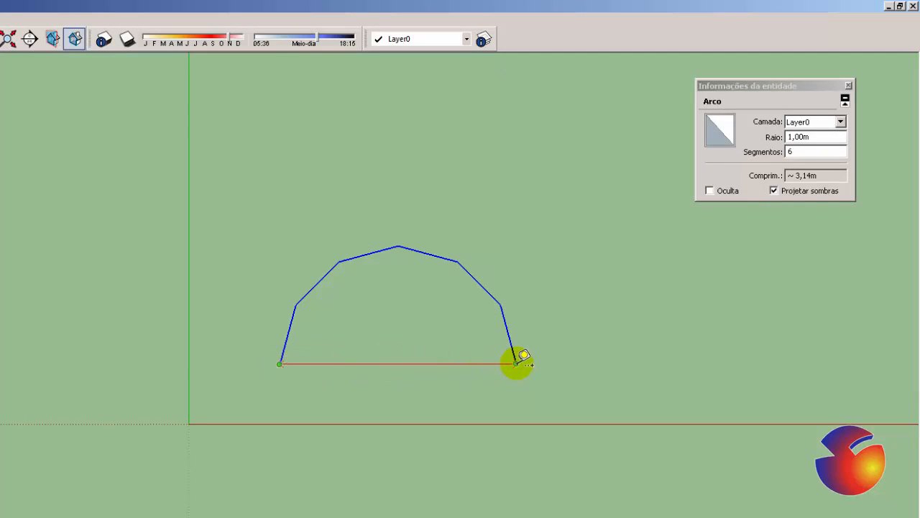
key(Escape)
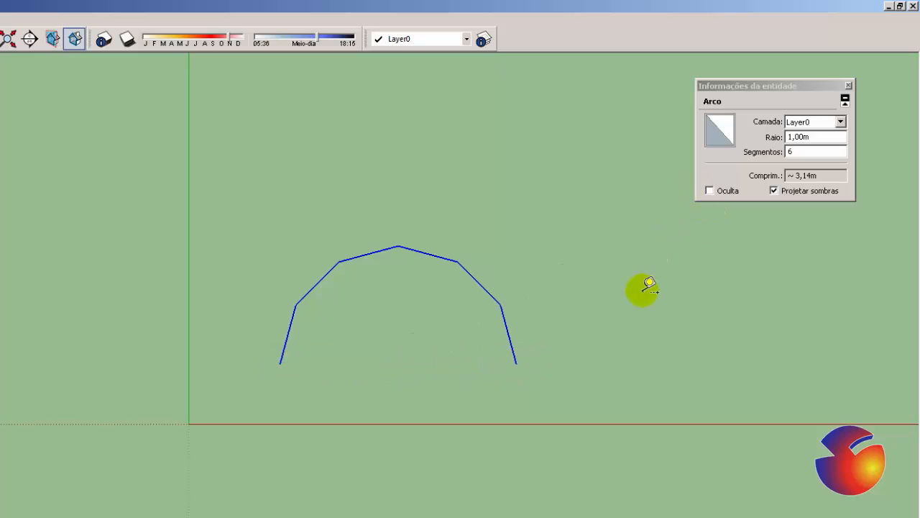
Set the selected arc's radius to 0.5 m in its entity information
click(791, 137)
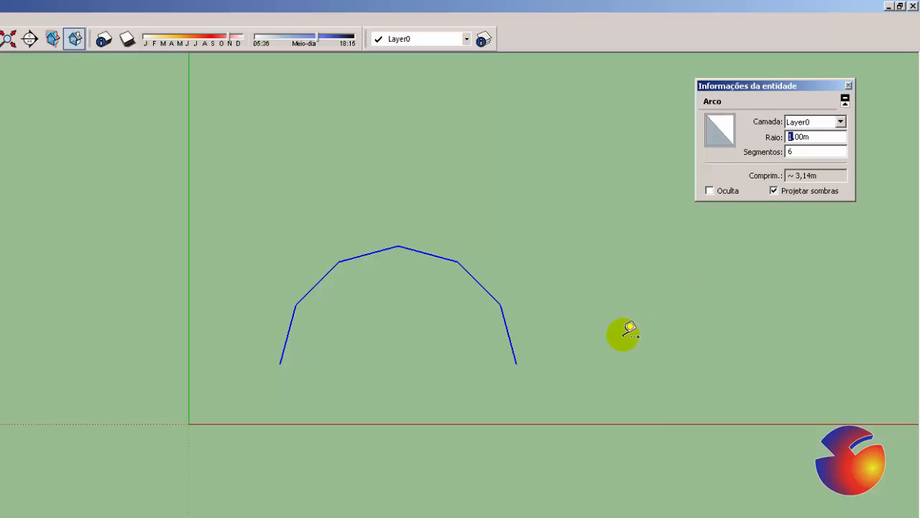
text(0)
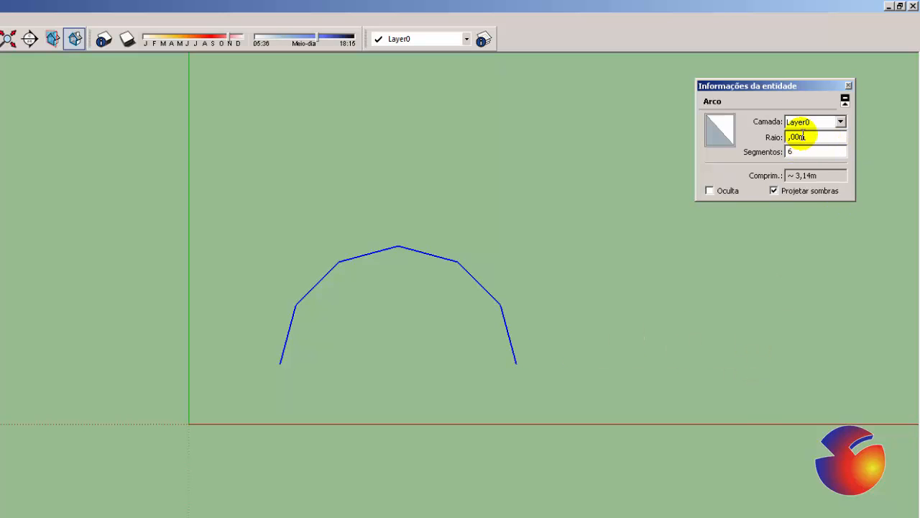
drag(800, 136, 725, 153)
text(,)
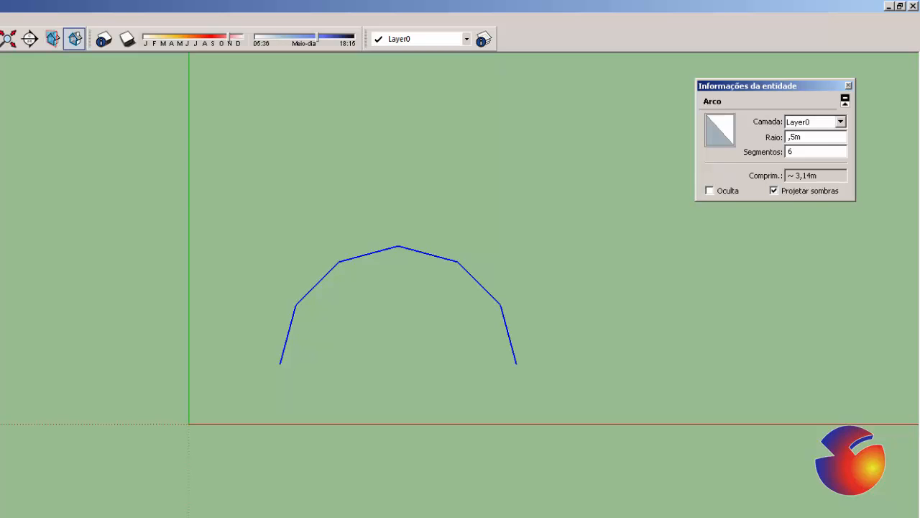
text(5)
key(Return)
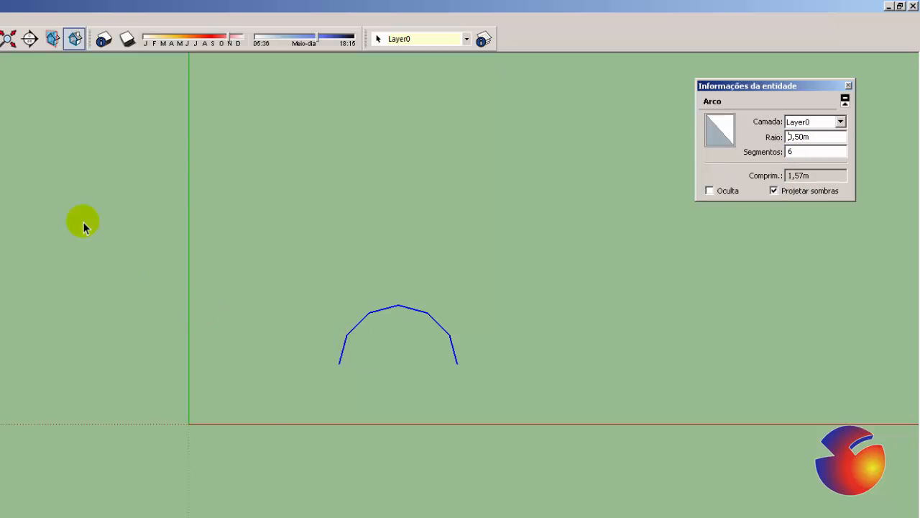
Measure the resized arc's bulge height and the distance between its endpoints with the Tape Measure
key(t)
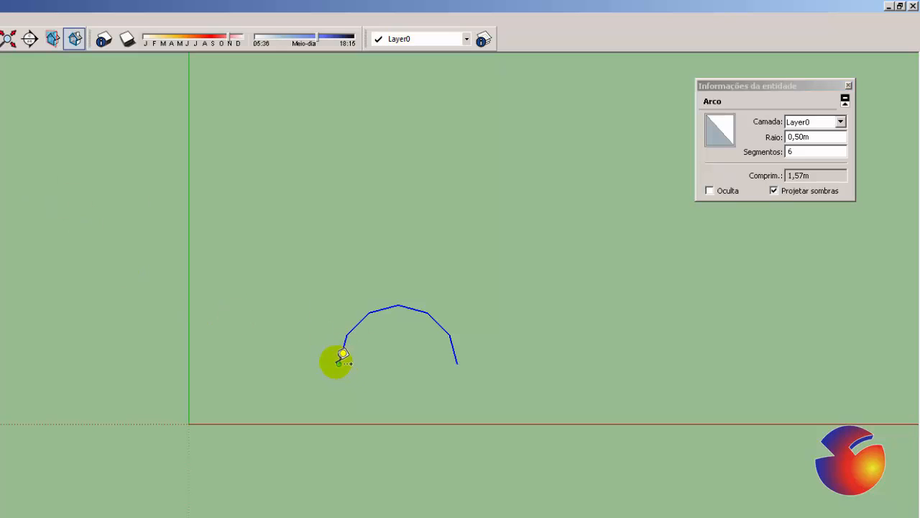
click(398, 305)
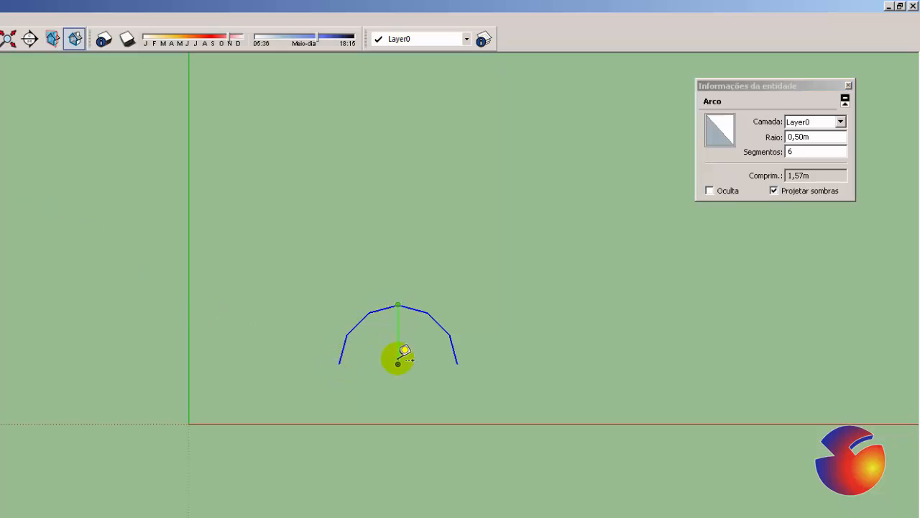
key(Escape)
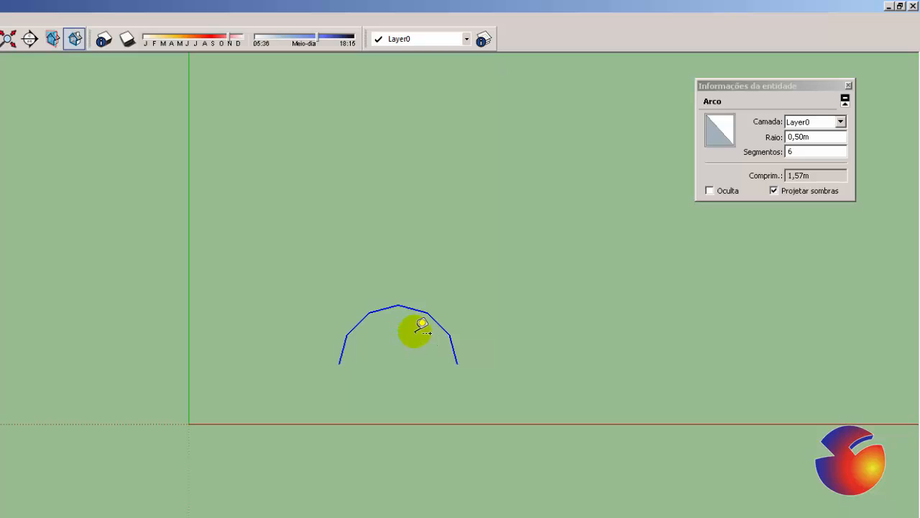
click(340, 363)
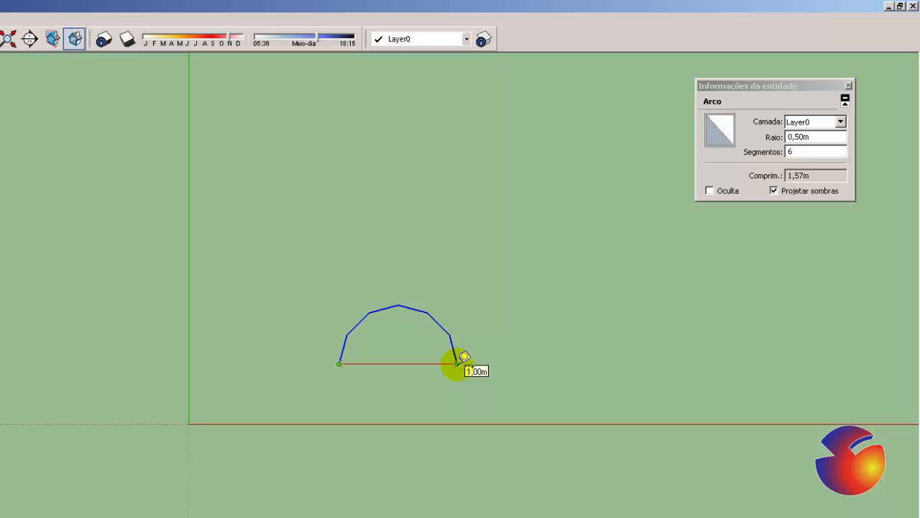
click(456, 364)
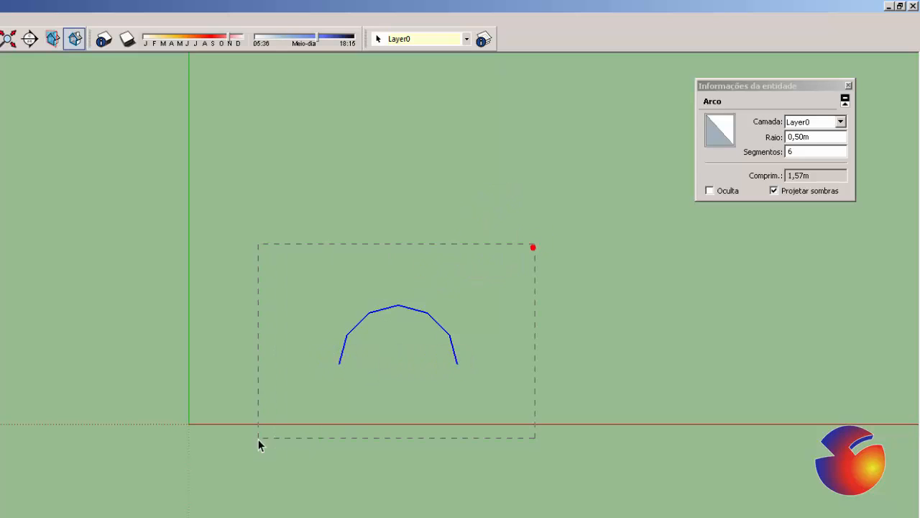
Select the 0.5 m radius arc and erase it from the model
drag(503, 283, 367, 385)
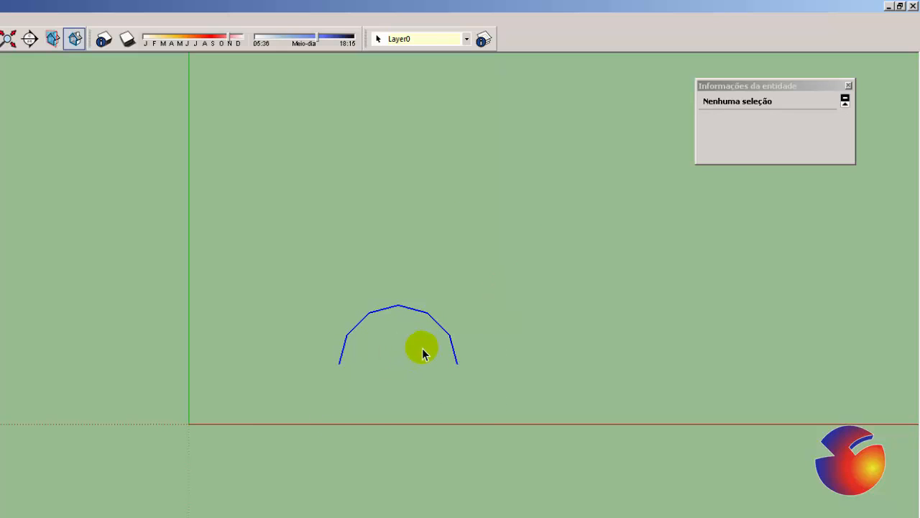
right_click(450, 335)
click(477, 353)
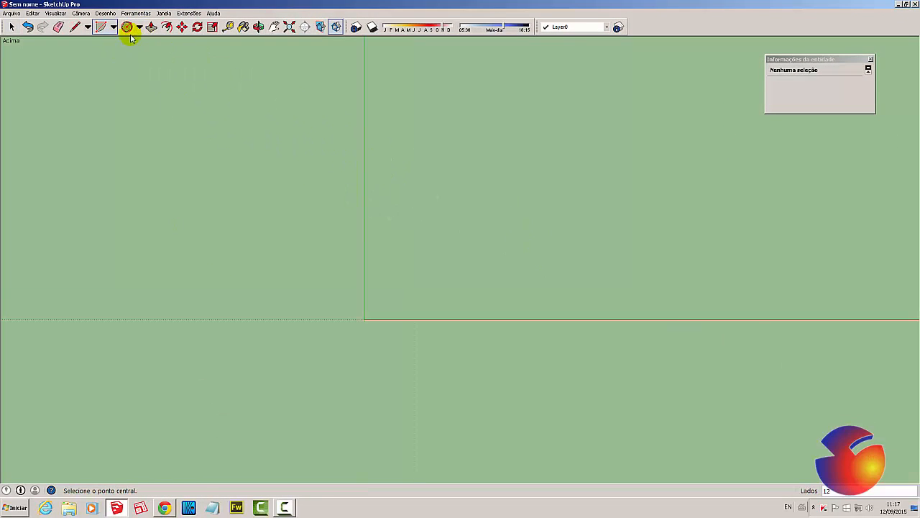
Draw a single straight reference line parallel to the red axis, a little above it on the positive side of the green axis
click(113, 27)
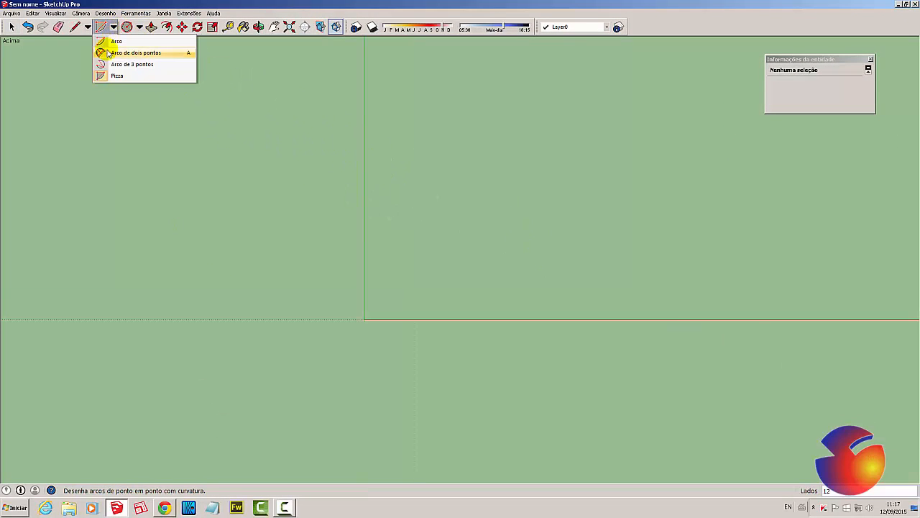
click(129, 65)
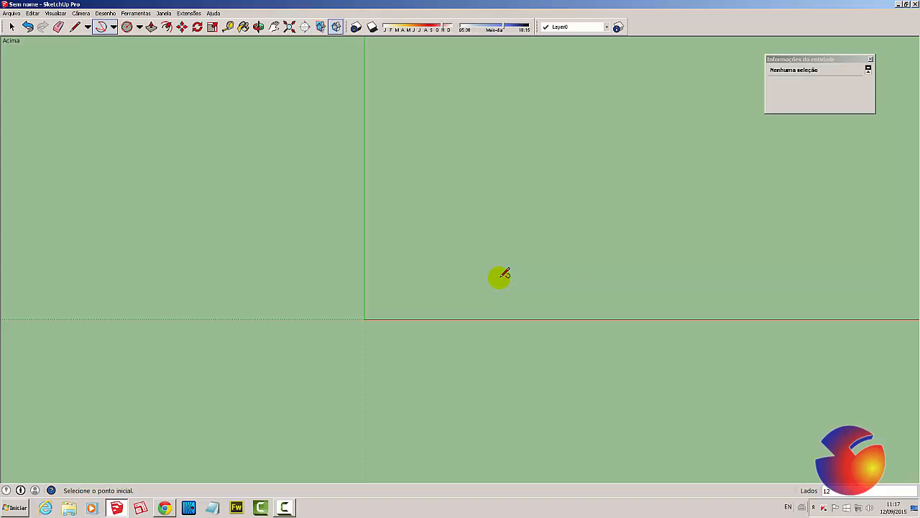
click(74, 27)
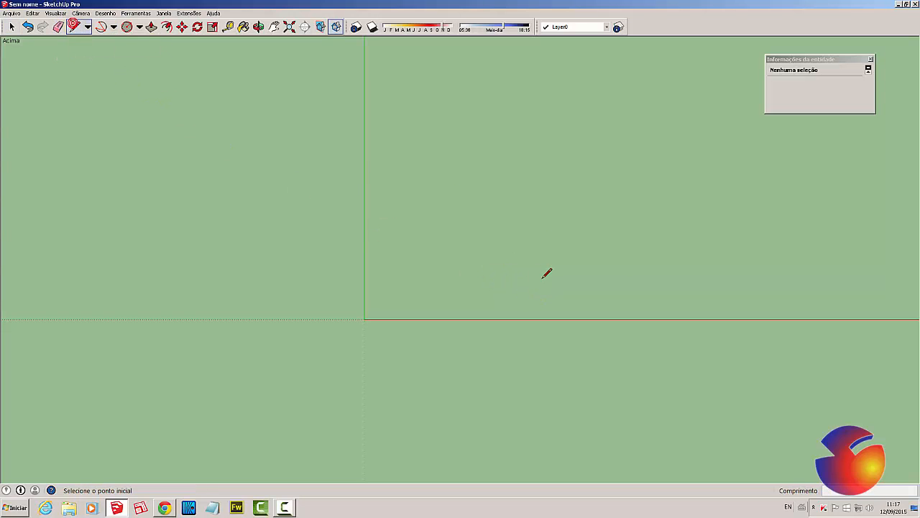
click(502, 231)
click(620, 232)
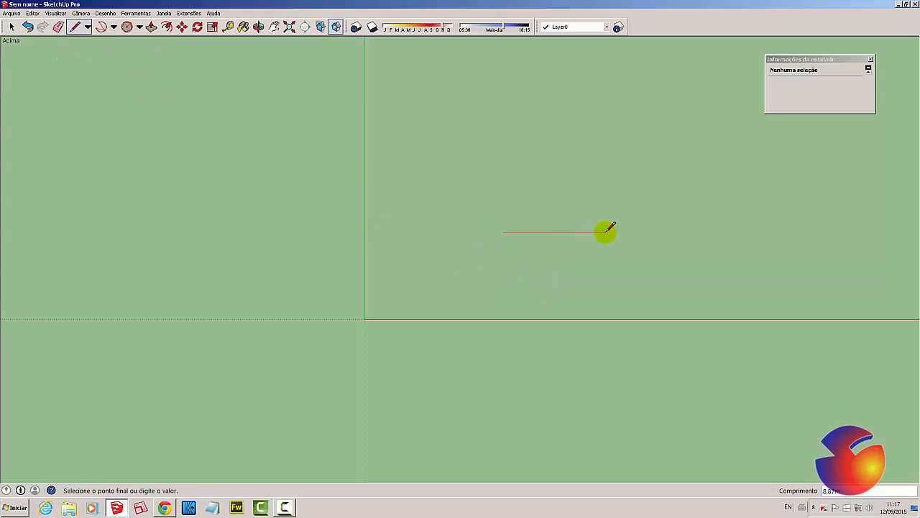
click(596, 233)
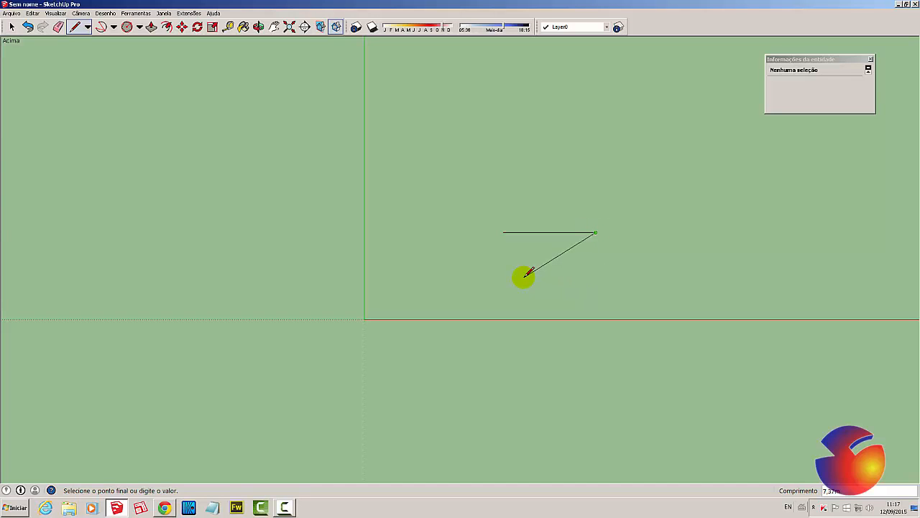
key(Escape)
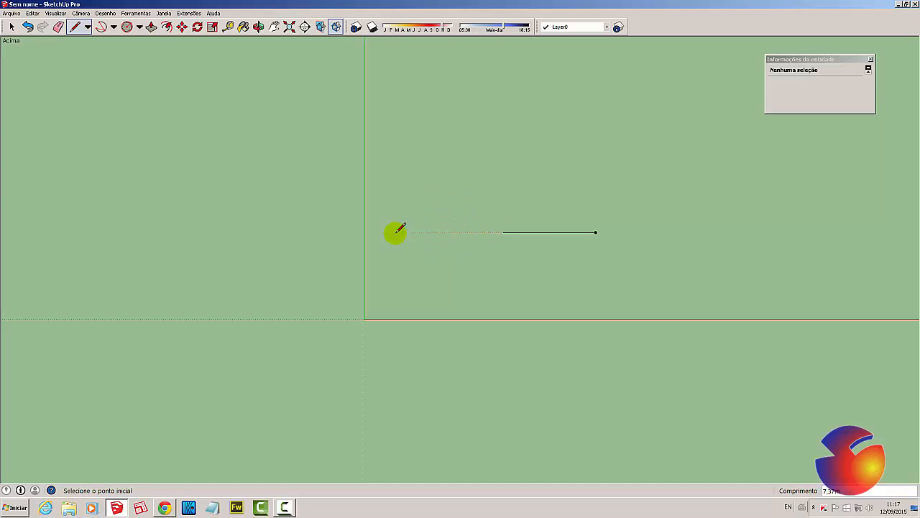
Draw a three-point arc of about 320° from two points below the reference line, ending constrained on the line's extension
click(100, 27)
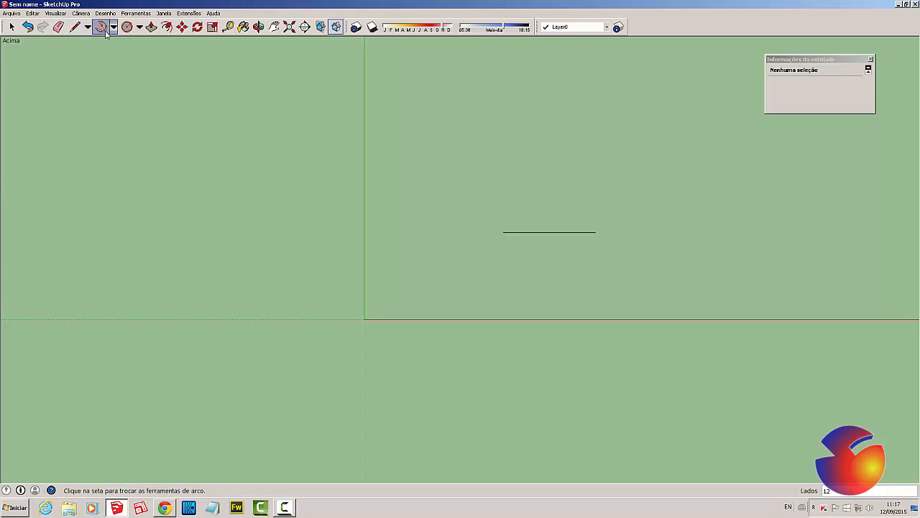
click(492, 278)
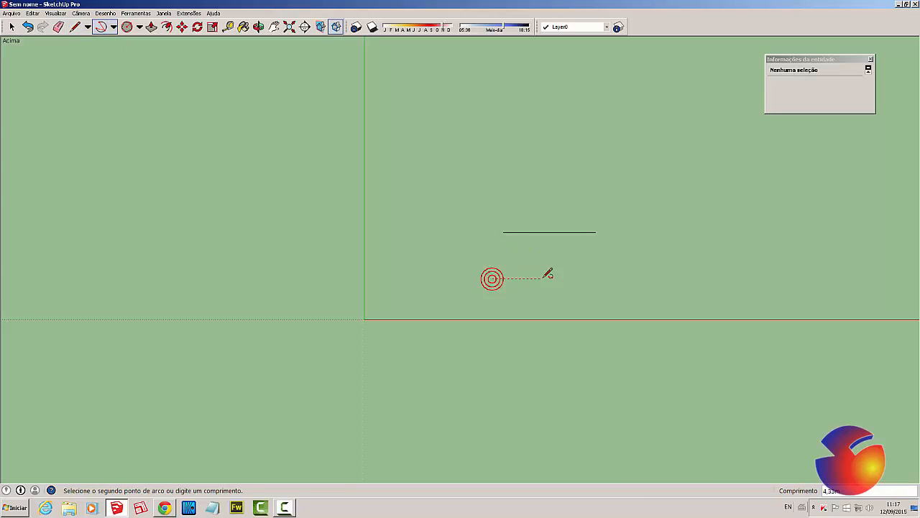
click(577, 279)
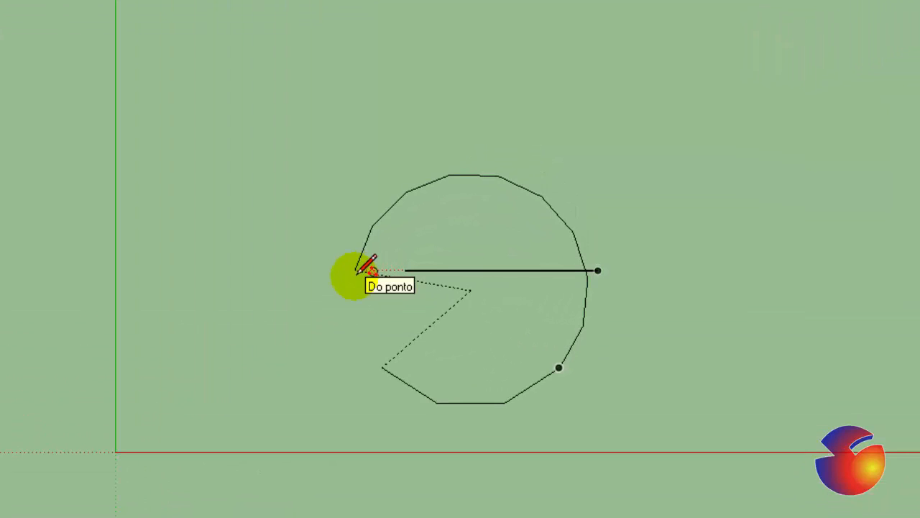
key(shift)
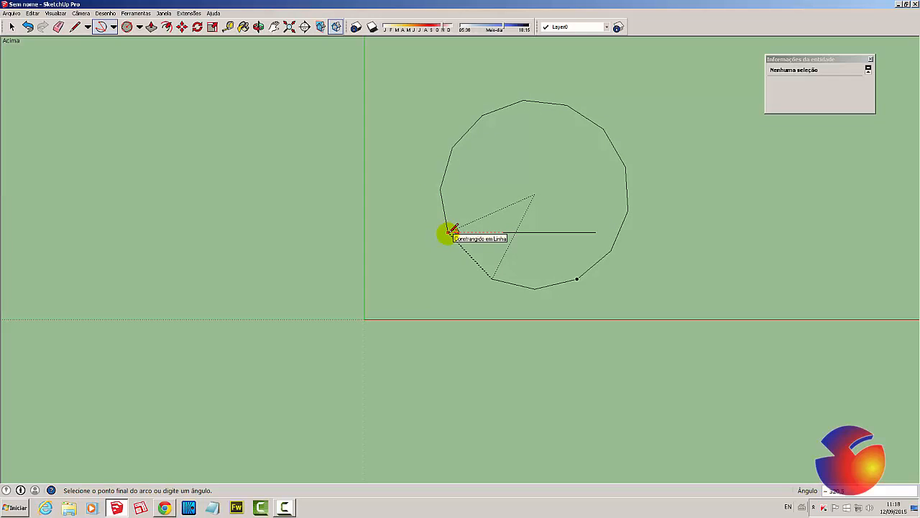
click(449, 230)
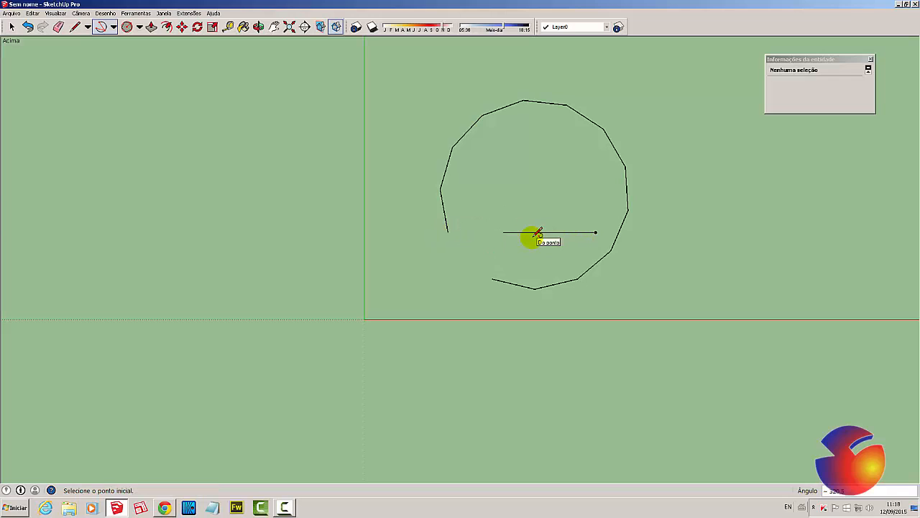
Select the three-point arc together with the reference line and erase both from the model
key(space)
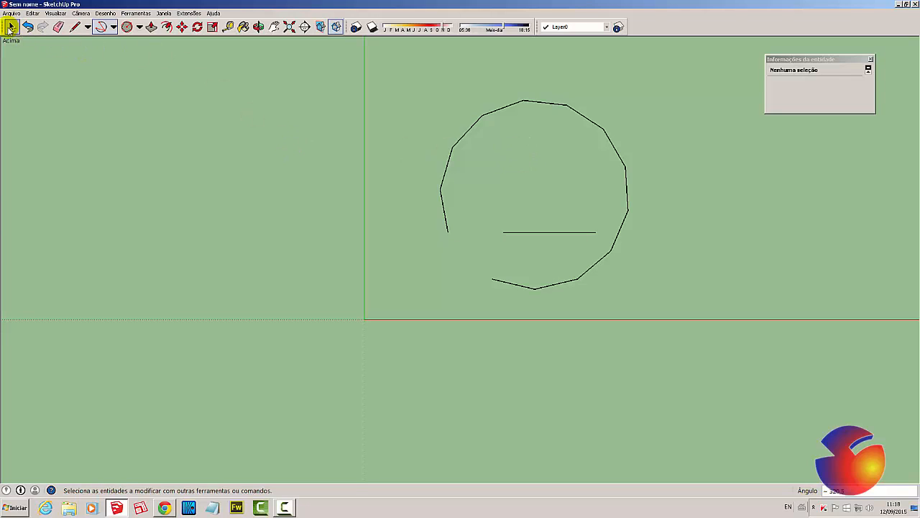
drag(680, 90, 407, 335)
click(584, 277)
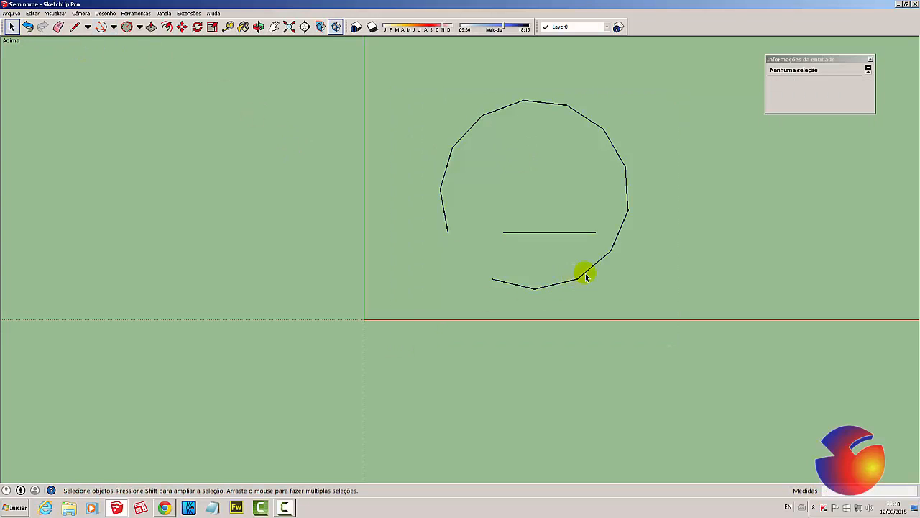
click(566, 281)
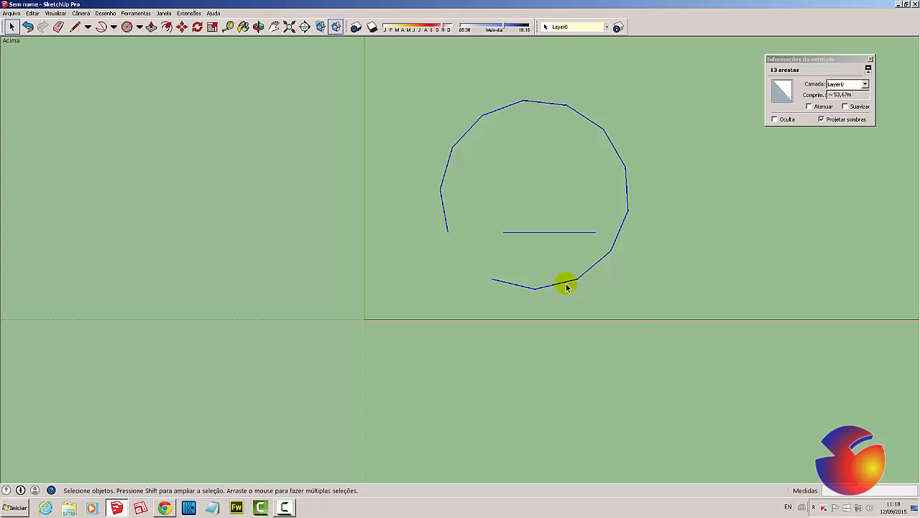
right_click(565, 281)
click(582, 298)
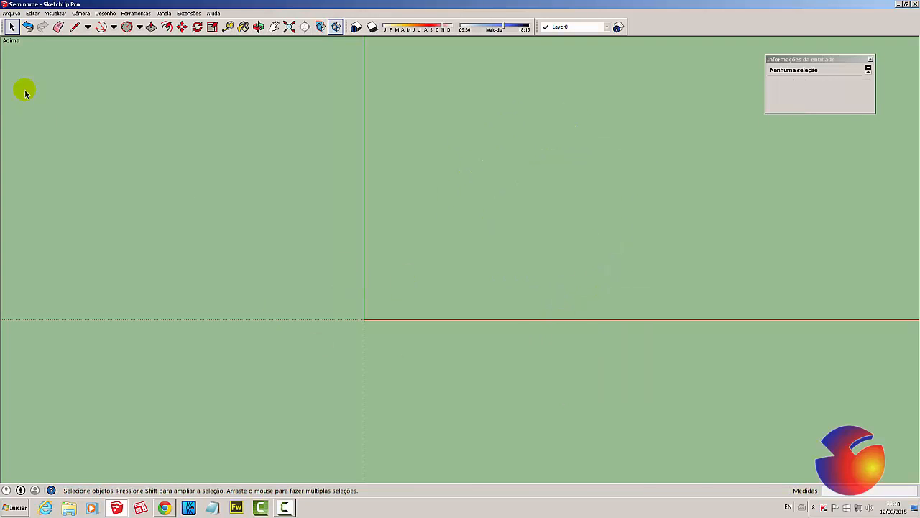
Draw a 270° pie sector on the positive side of the green axis, its first radius parallel to the red axis
click(114, 27)
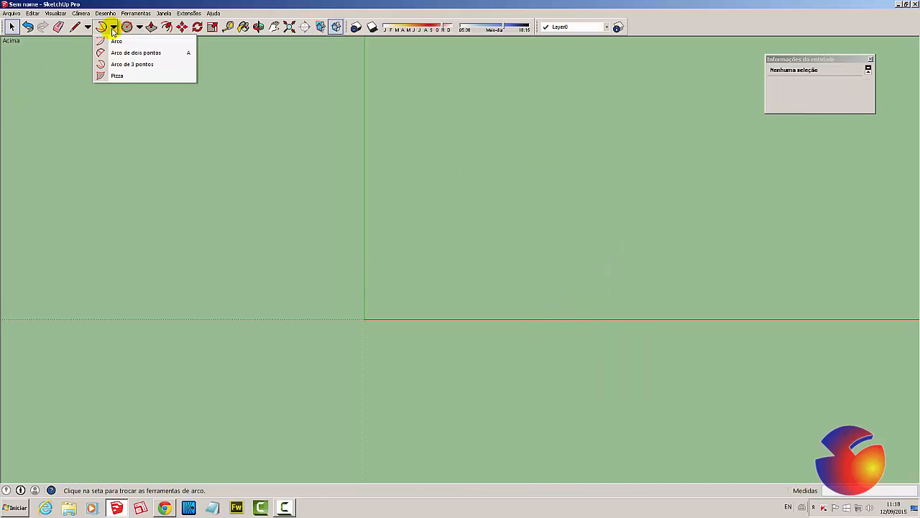
click(119, 76)
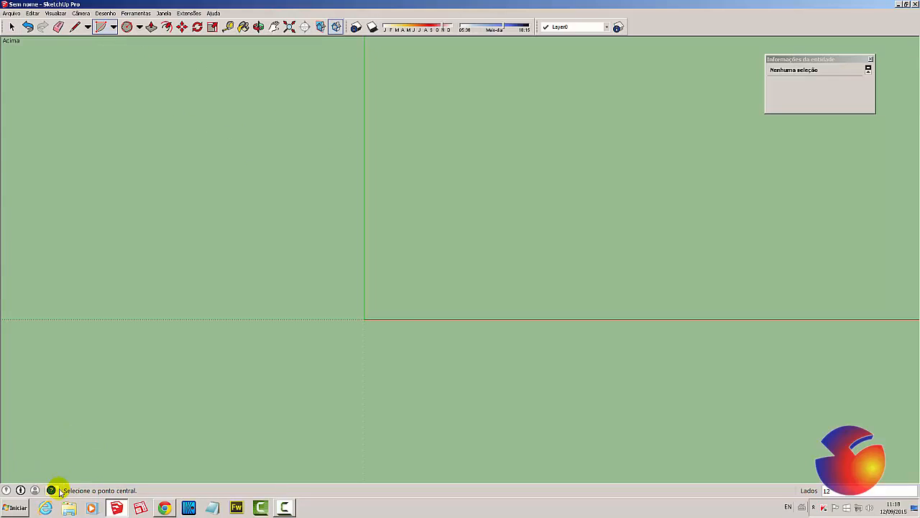
click(498, 233)
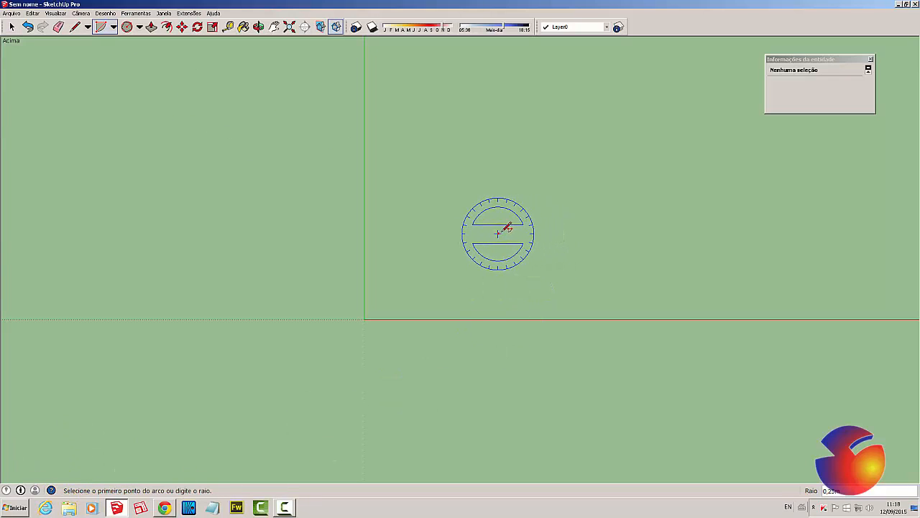
click(604, 233)
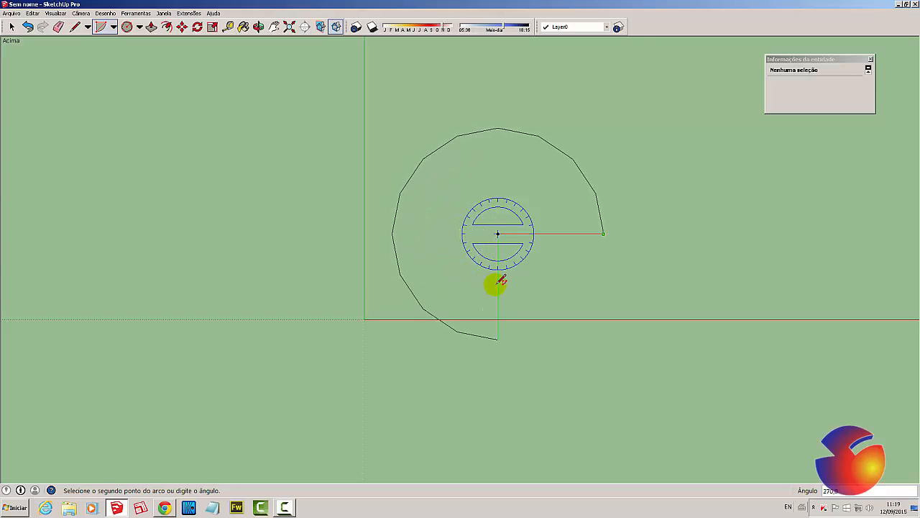
click(500, 338)
click(498, 338)
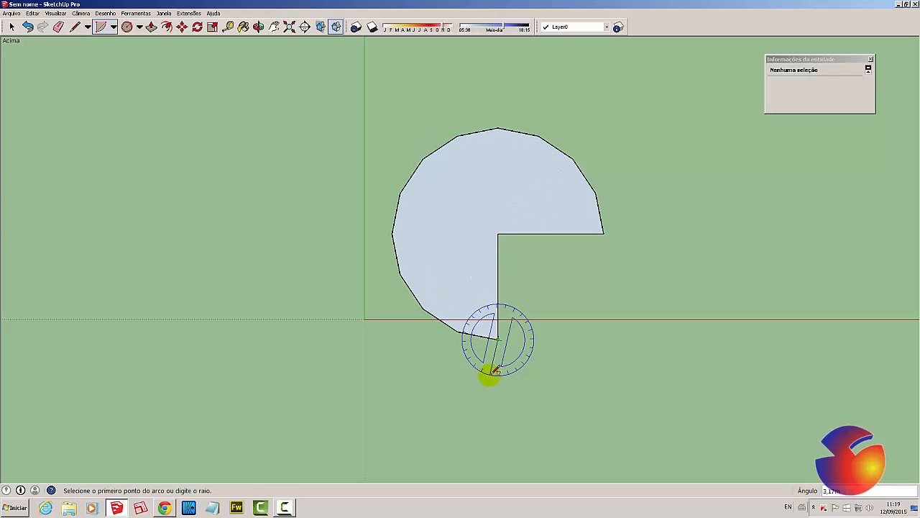
key(Escape)
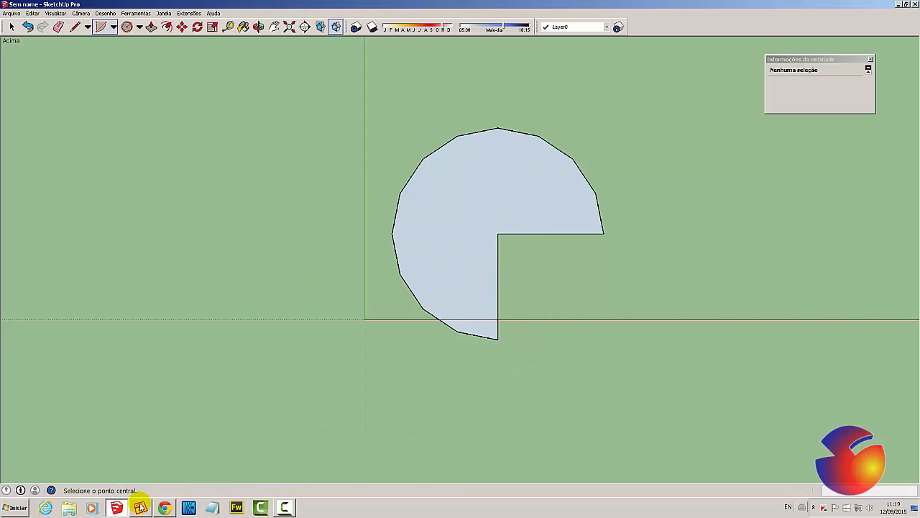
Draw two more pie sectors freehand: a narrow one of about 38° beside the first, and a wide one centred below the red axis
click(709, 280)
click(798, 280)
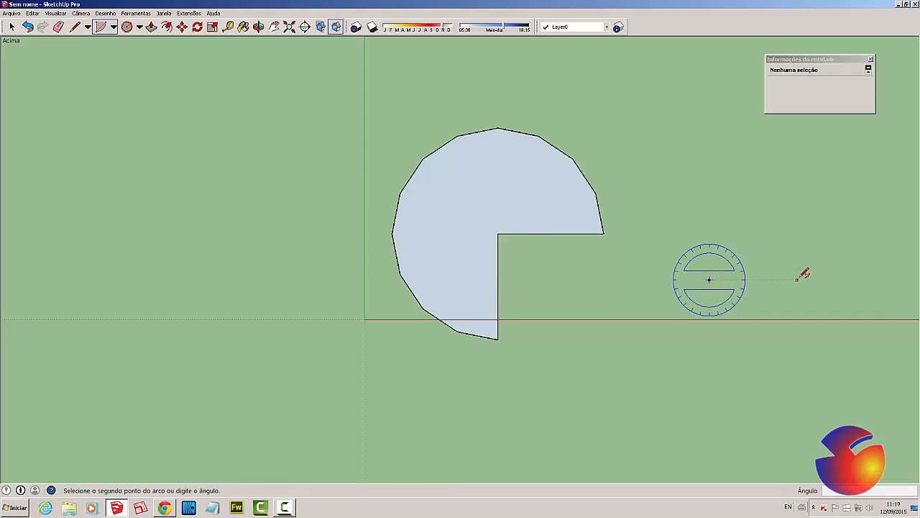
click(778, 225)
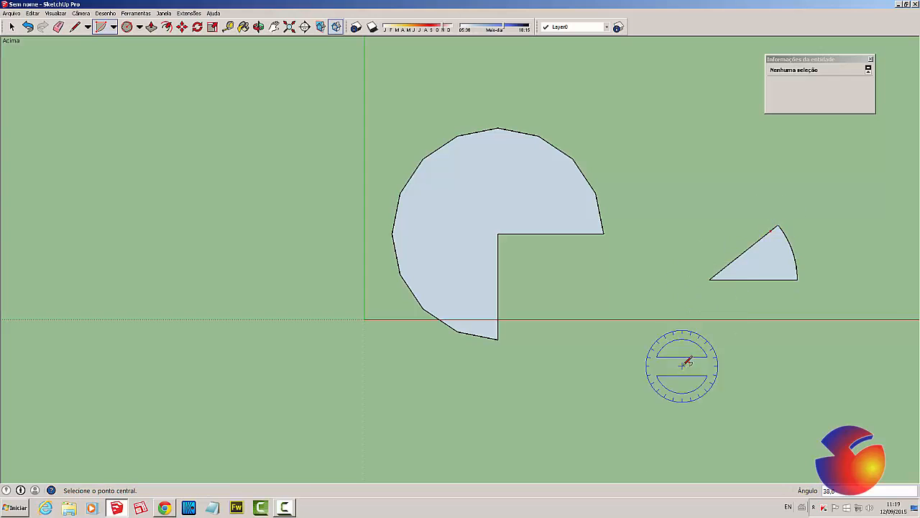
click(620, 357)
click(688, 400)
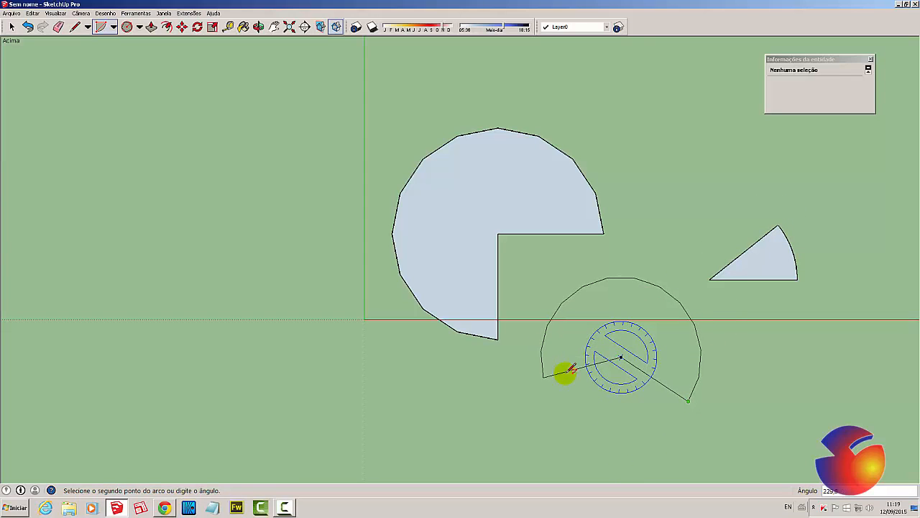
click(612, 387)
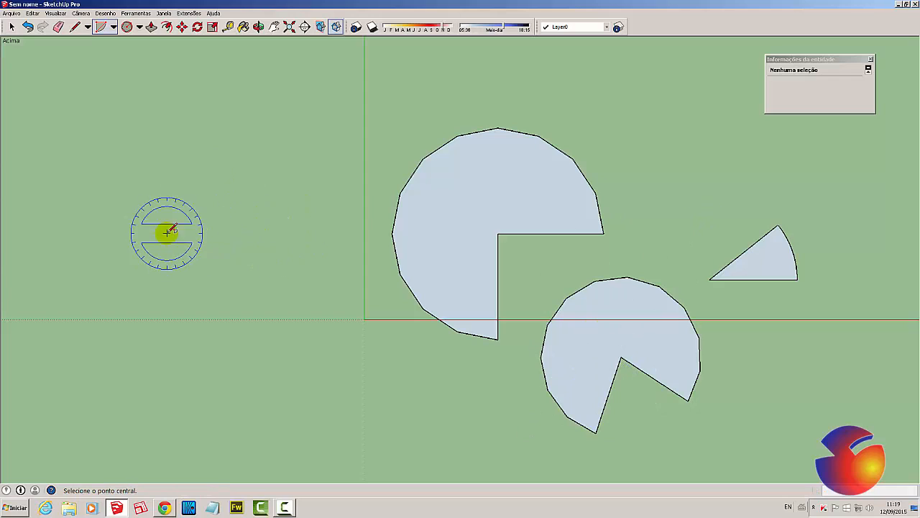
Draw a small 180° pie sector on the negative side of the red axis, its straight edge parallel to that axis
click(119, 234)
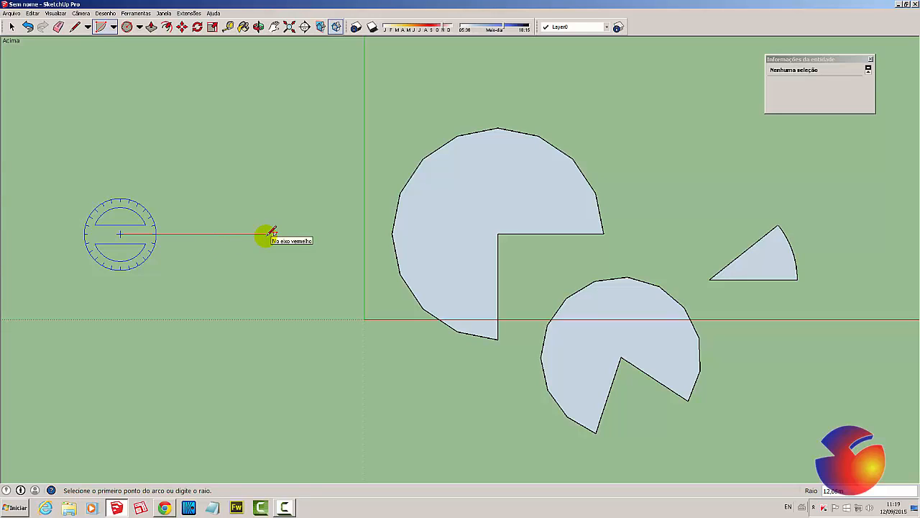
click(266, 233)
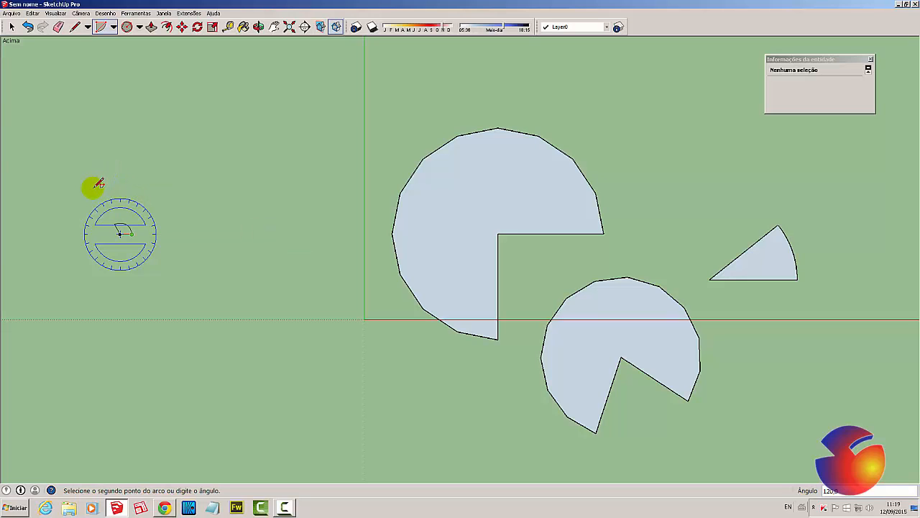
click(69, 232)
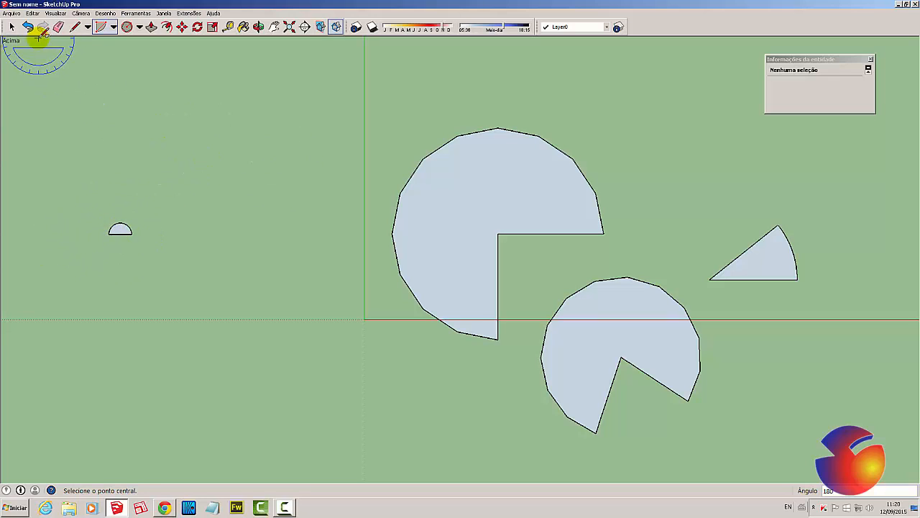
Select all four pie sectors and erase them from the model
click(13, 27)
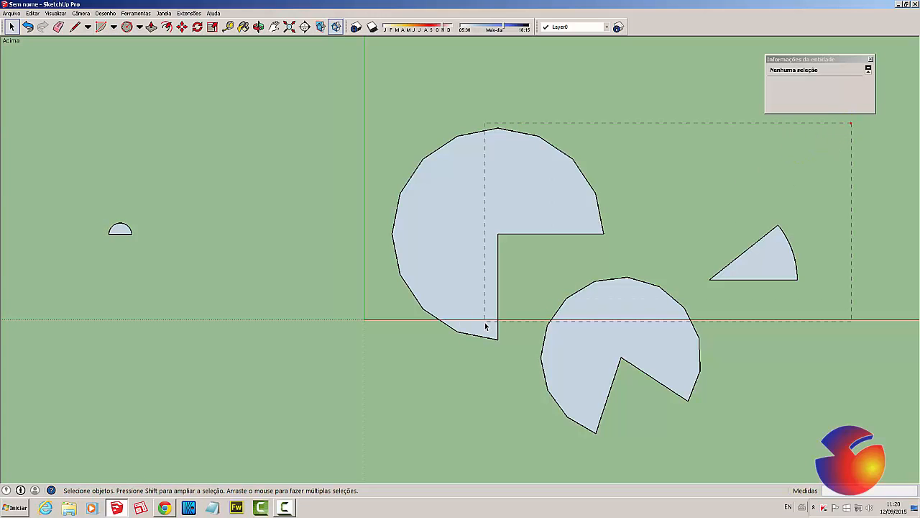
drag(65, 449, 66, 449)
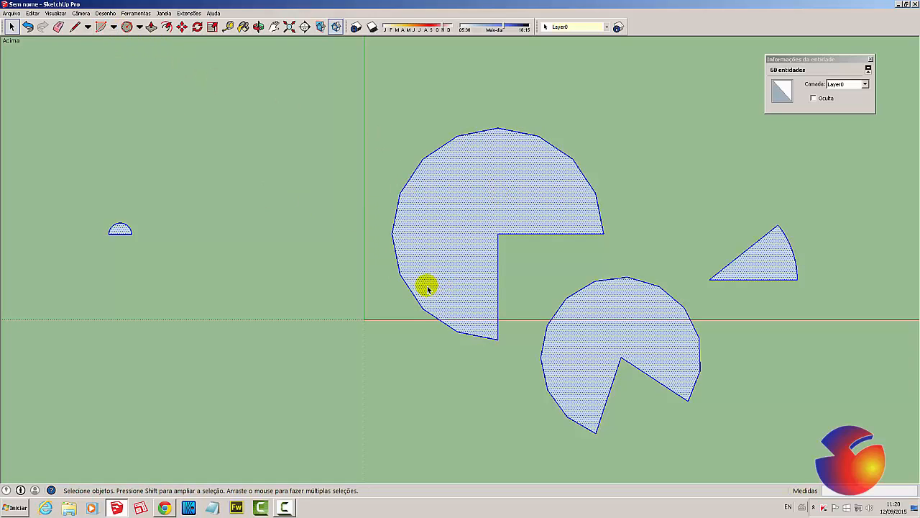
right_click(518, 195)
click(530, 205)
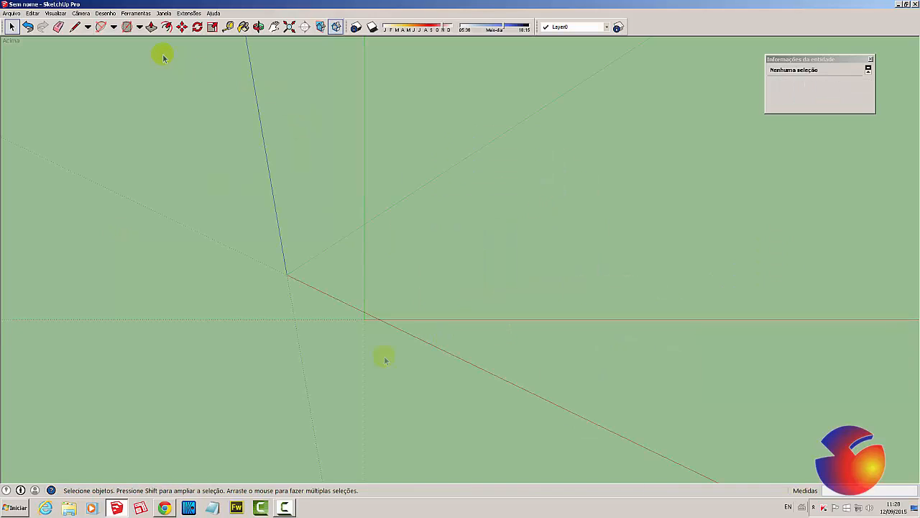
Draw an 8 by 8 m square on the ground in perspective view and push/pull it 8 m up into a cube
click(126, 27)
click(429, 271)
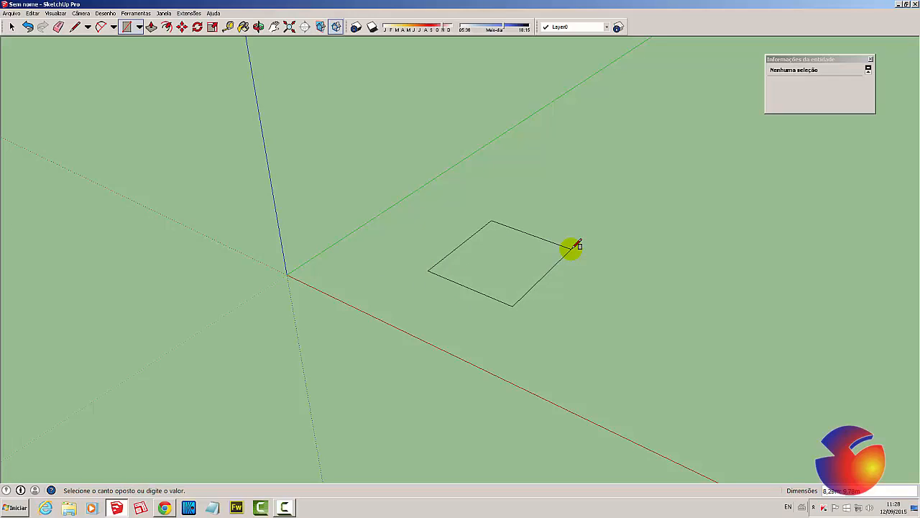
click(572, 249)
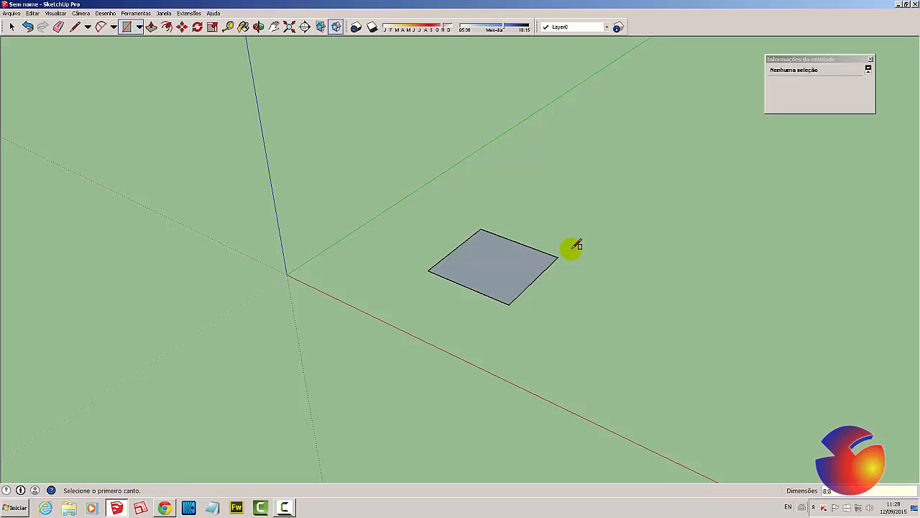
click(151, 26)
click(492, 262)
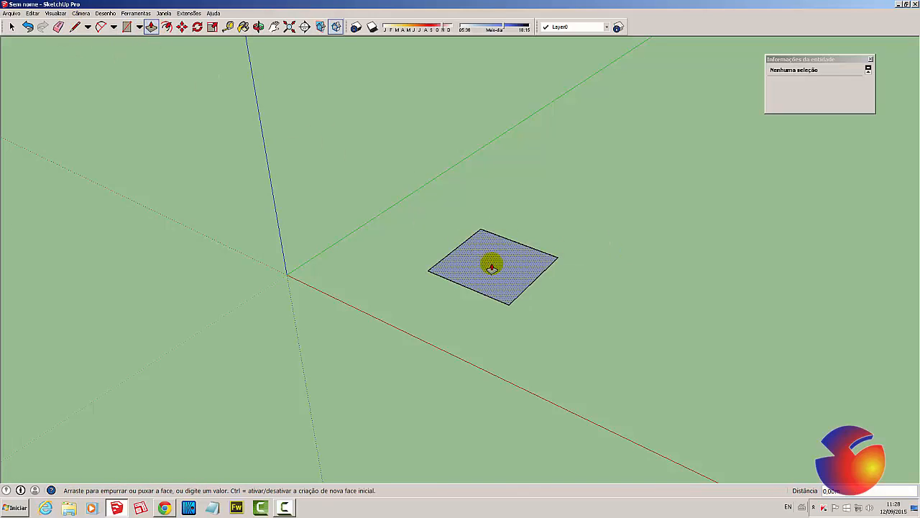
click(494, 189)
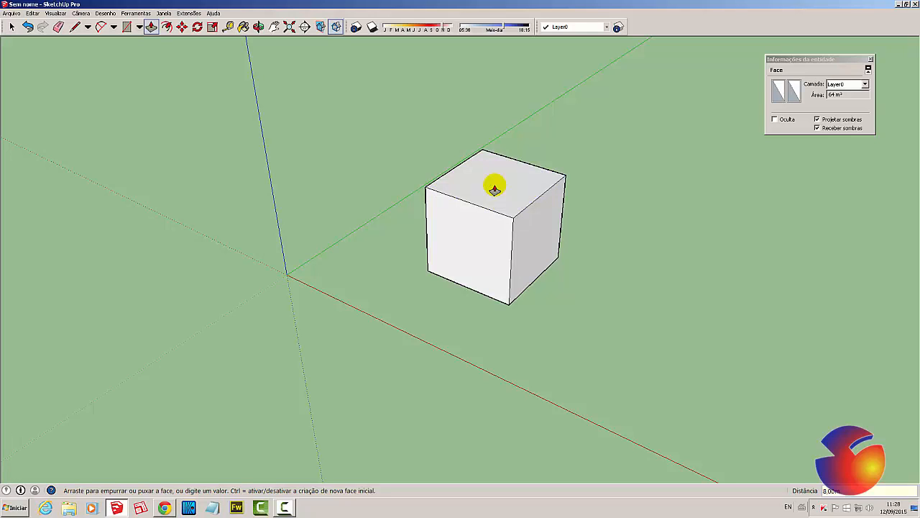
click(277, 130)
click(12, 27)
Draw a separate 8 by 8 m square on the ground beside the cube
click(126, 26)
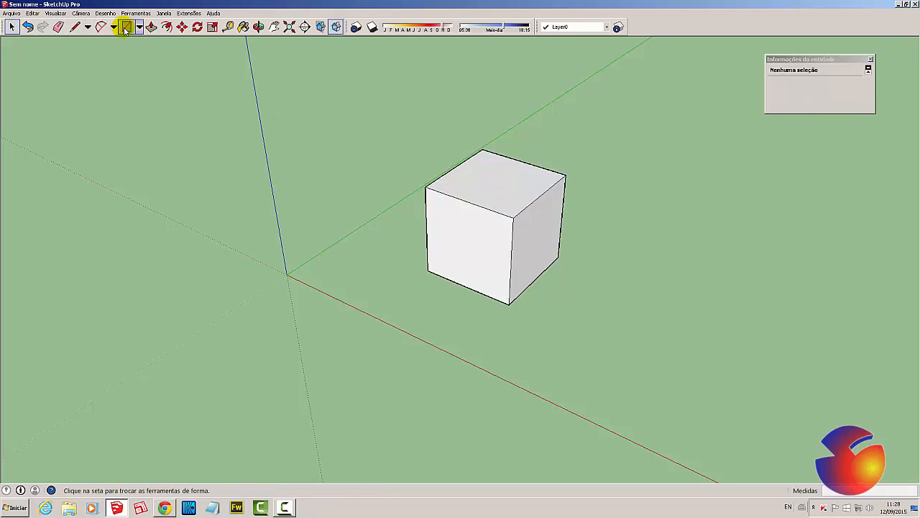
click(596, 337)
click(606, 341)
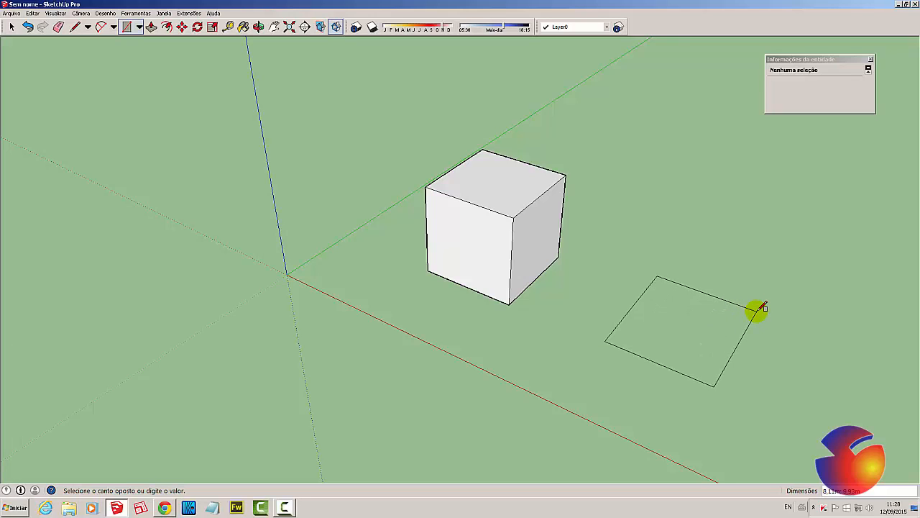
click(744, 321)
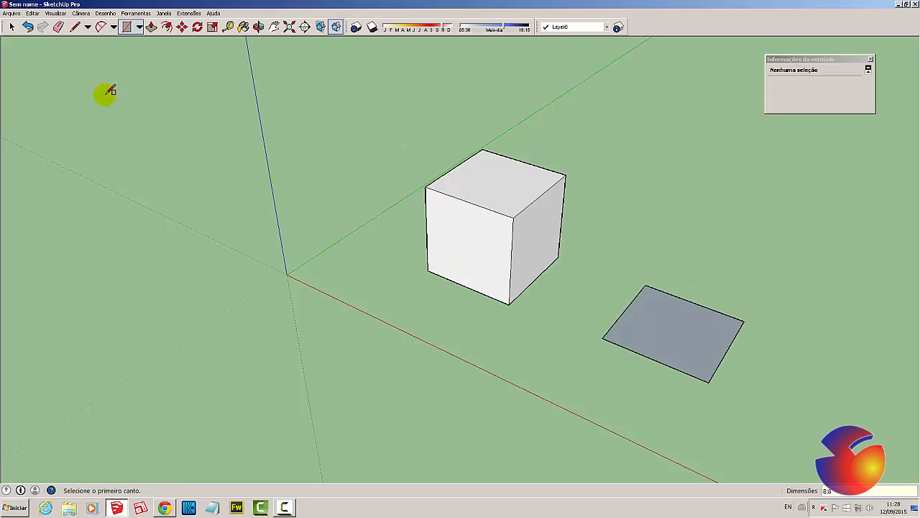
click(11, 27)
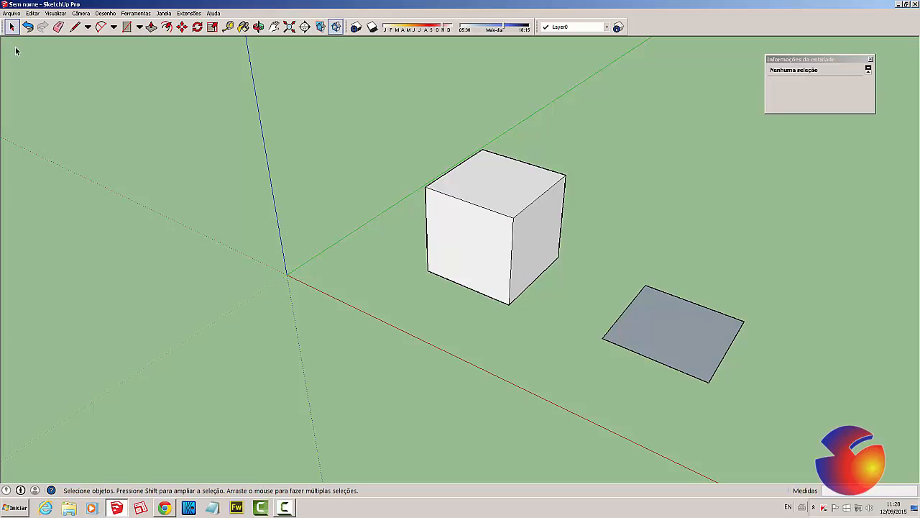
Draw a two-point arc across the upper corner of the cube's front face nearest the green axis, tangent to both adjoining edges
click(166, 26)
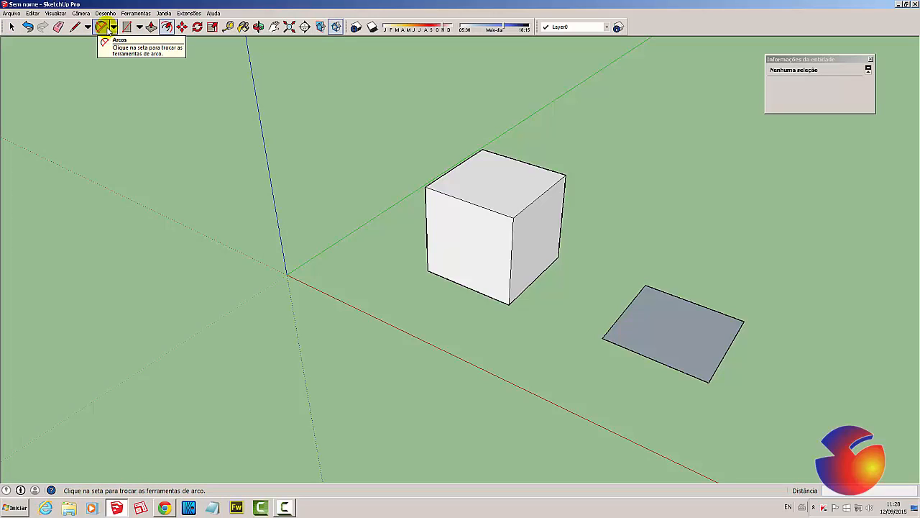
click(114, 26)
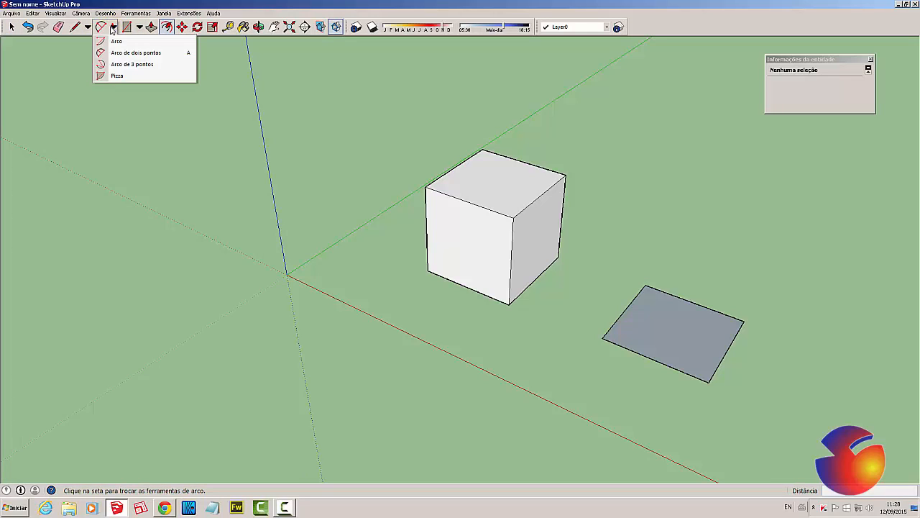
click(152, 53)
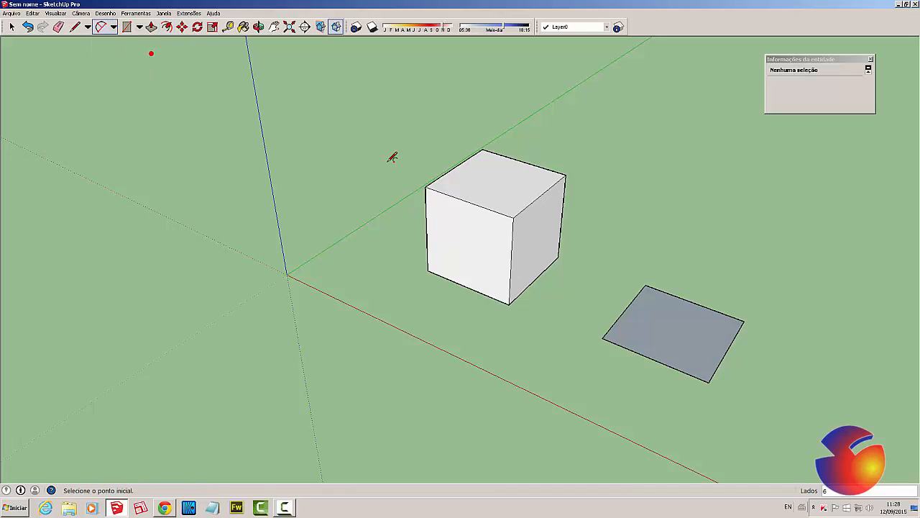
scroll(440, 195, up, 4)
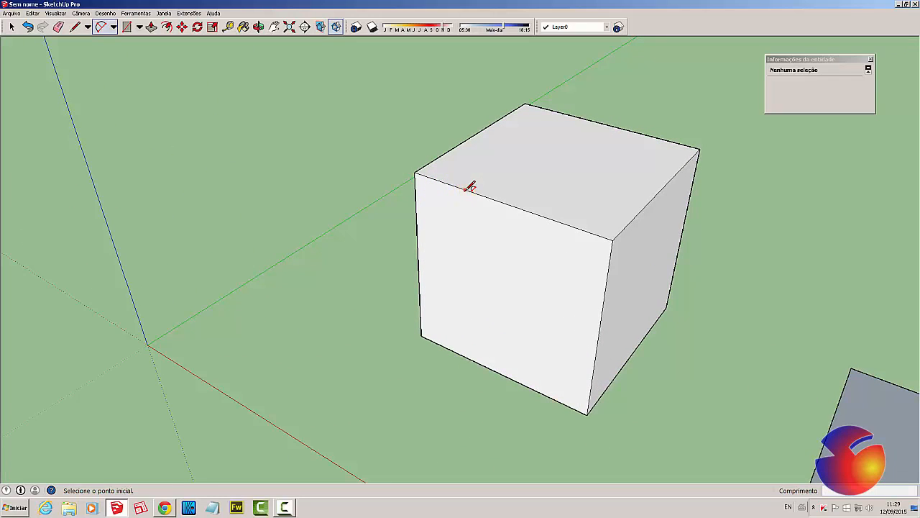
click(464, 190)
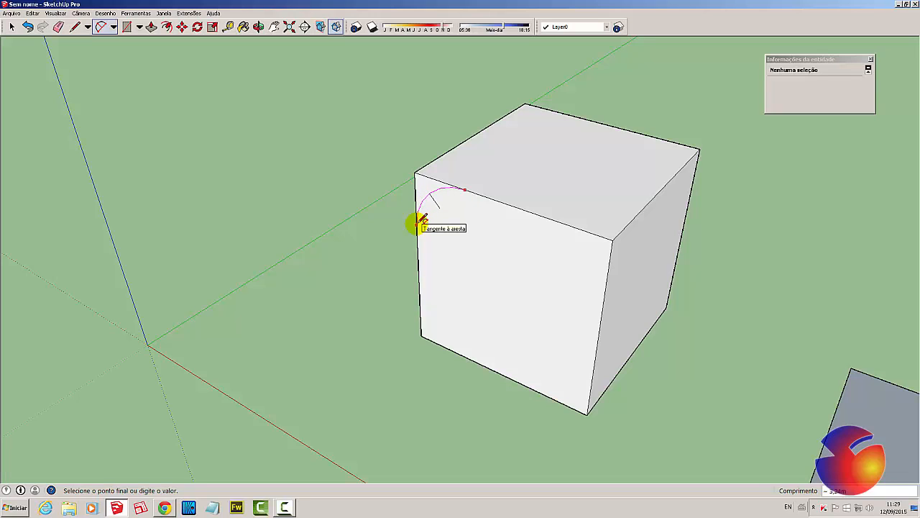
click(417, 225)
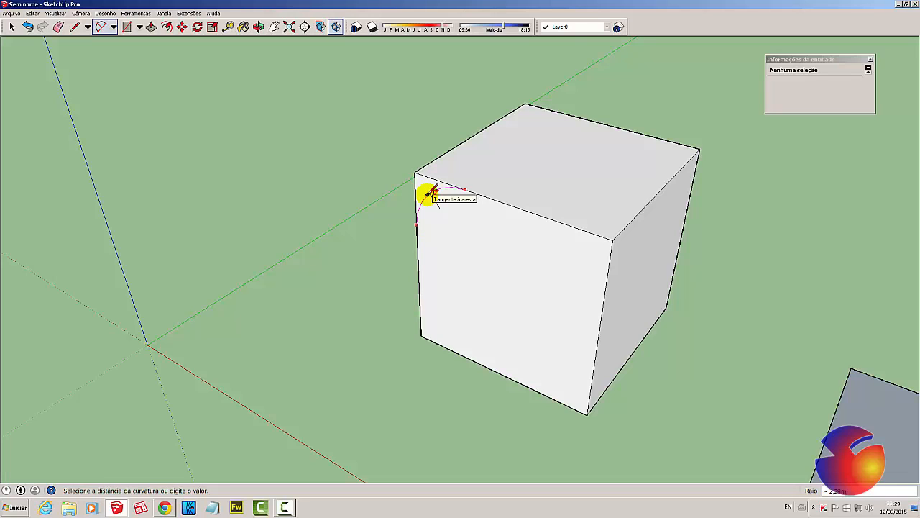
click(430, 193)
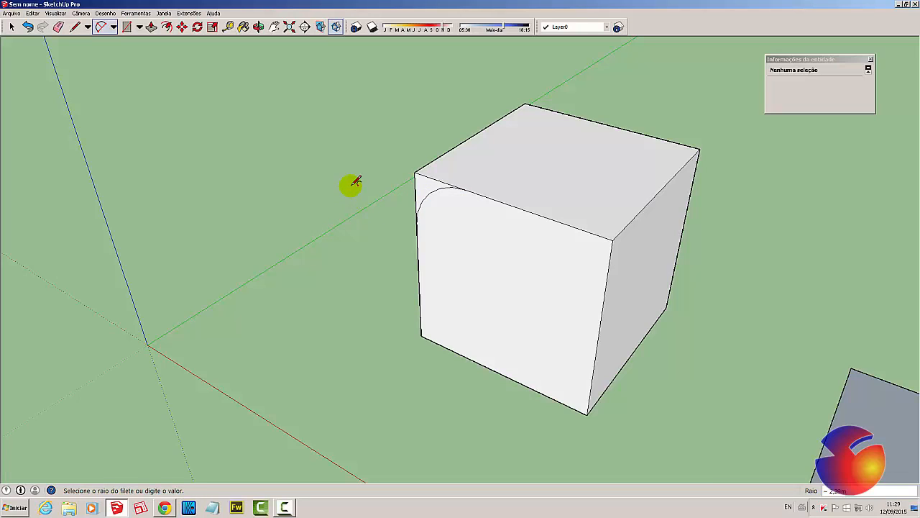
Draw tangent two-point arcs across the remaining three corners of the cube's front face
click(607, 243)
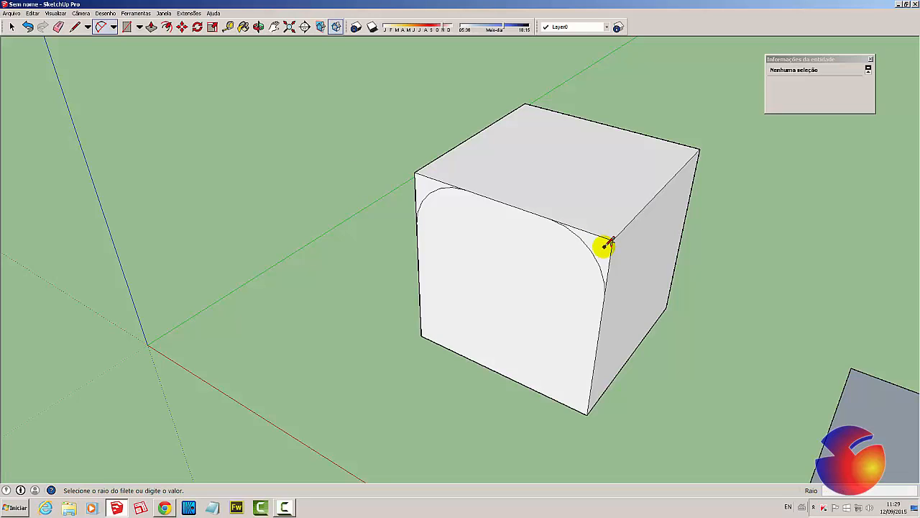
click(584, 403)
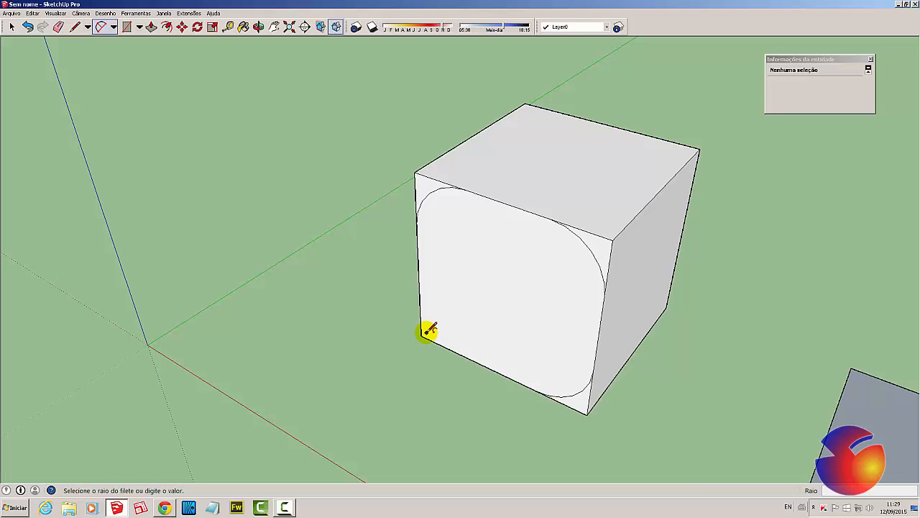
click(429, 330)
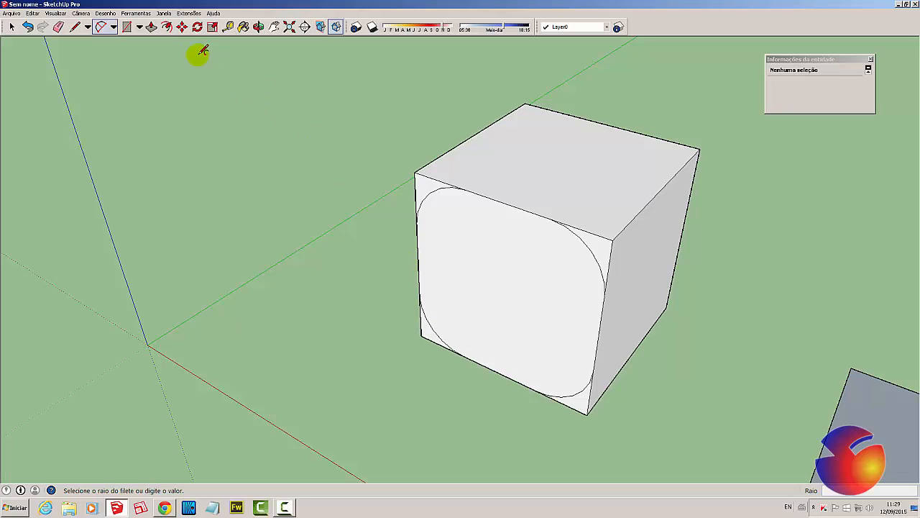
Try pushing the rounded central face and the upper corner piece nearest the green axis inward, undoing each push
click(152, 28)
click(475, 234)
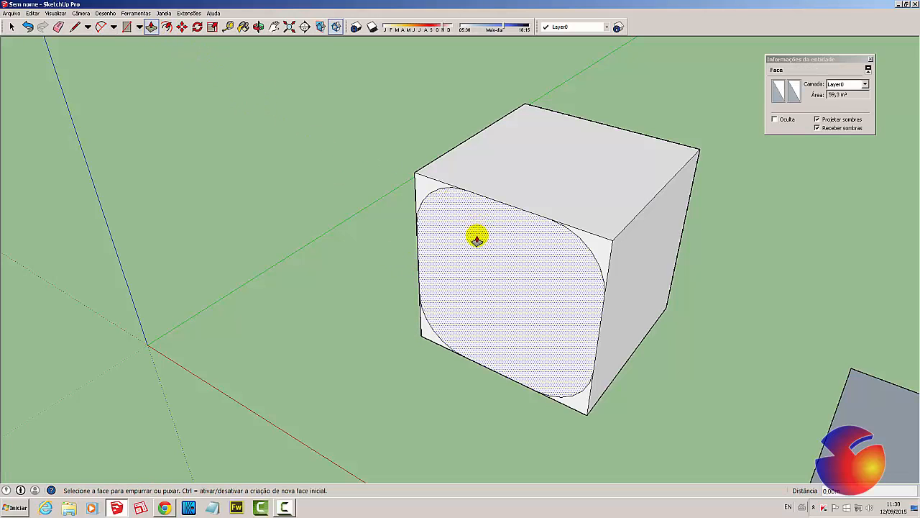
click(513, 225)
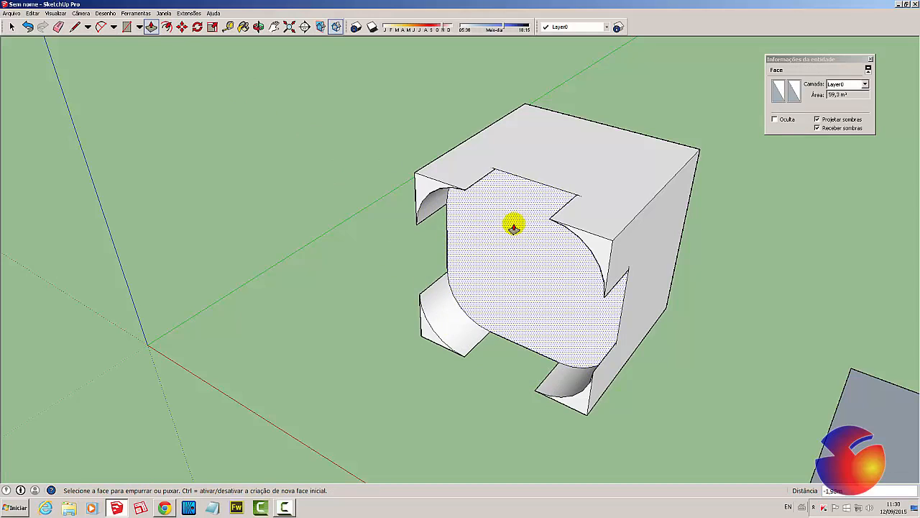
key(ctrl+z)
click(425, 190)
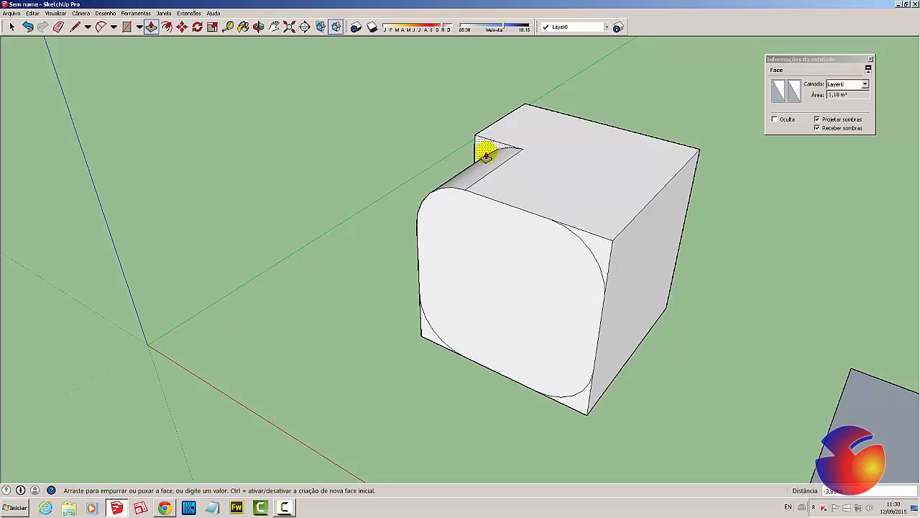
click(482, 187)
key(ctrl+z)
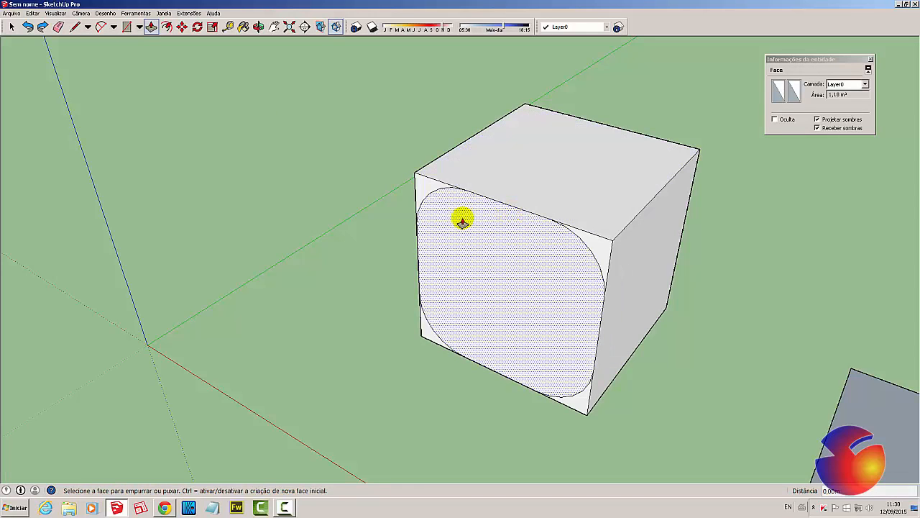
Push/pull all four corner pieces of the front face 8 m back through the cube to round its long edges
click(601, 252)
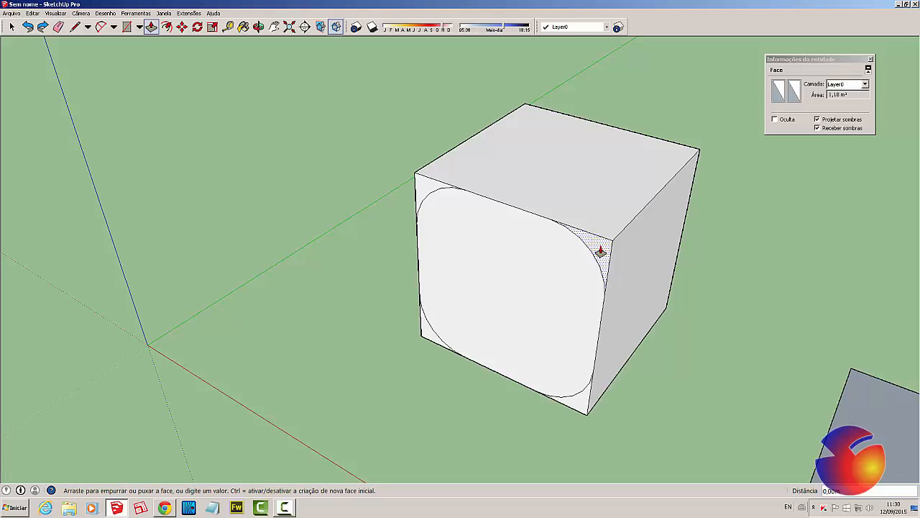
click(707, 159)
click(420, 189)
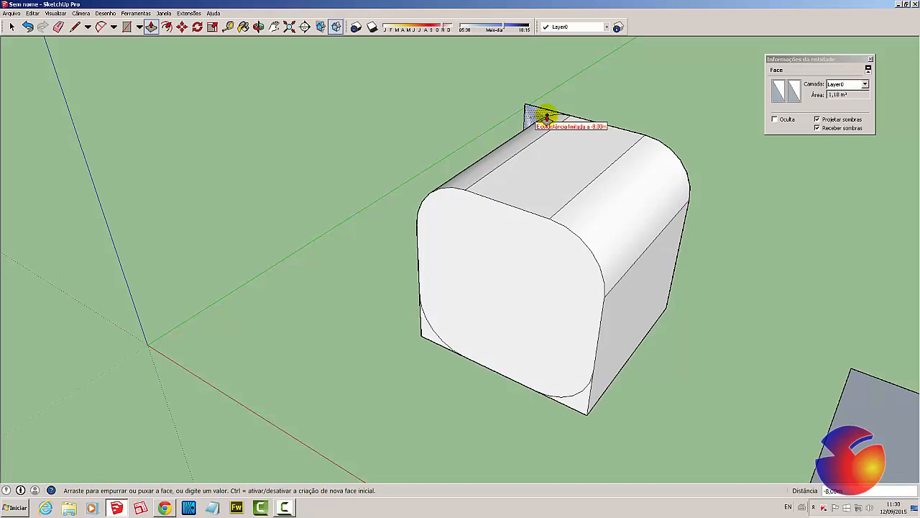
click(547, 117)
click(583, 393)
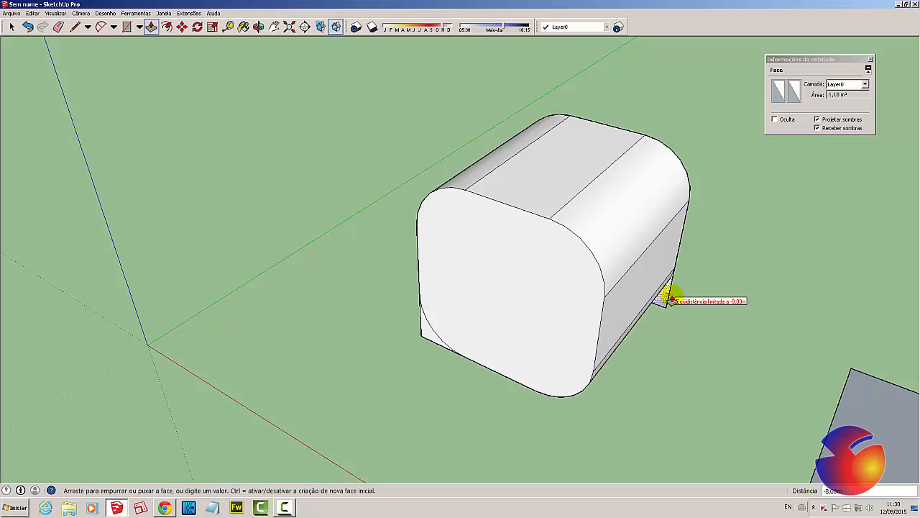
click(668, 296)
click(427, 335)
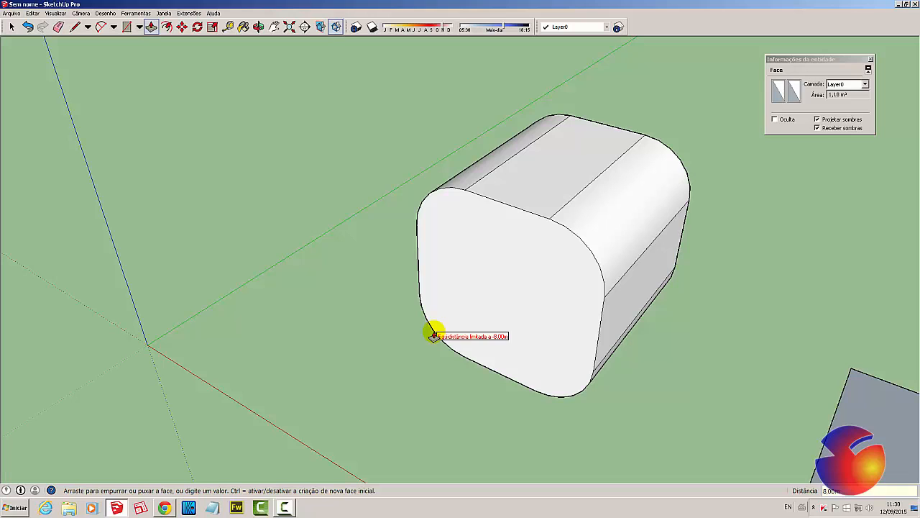
click(433, 332)
Draw a tangent two-point arc across the ground square's corner nearest the red axis and trim off the outer piece
click(10, 26)
scroll(492, 312, down, 3)
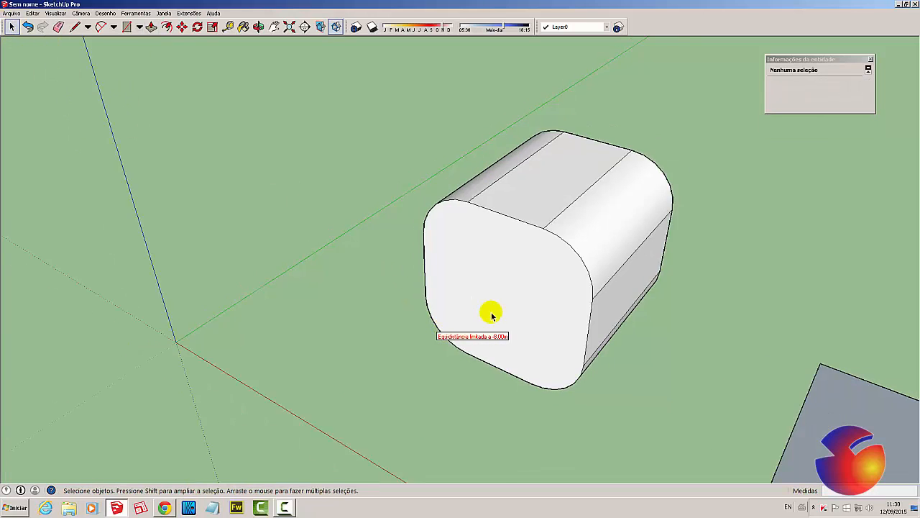
click(274, 26)
drag(686, 276, 532, 218)
click(100, 27)
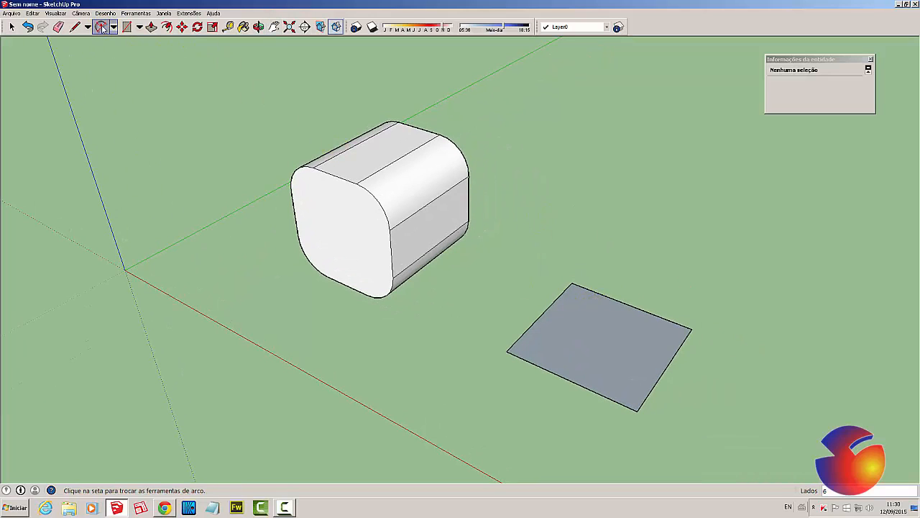
click(530, 327)
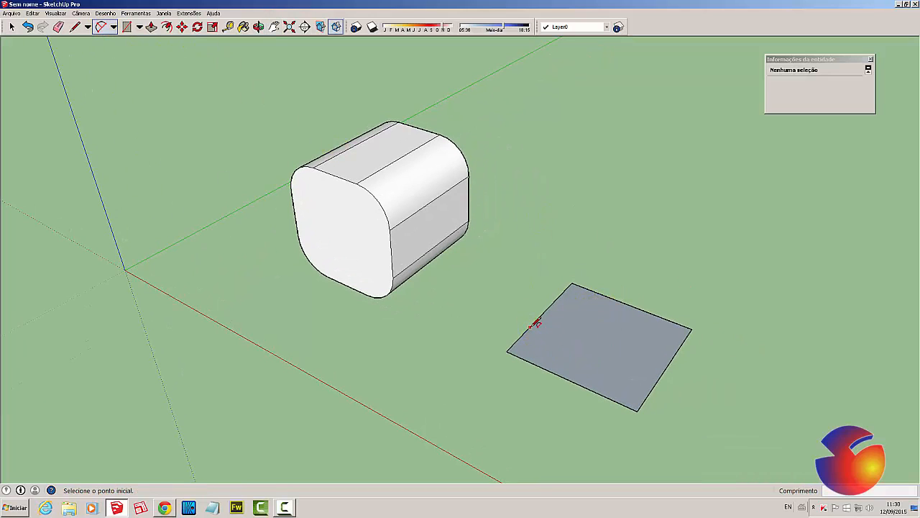
click(548, 369)
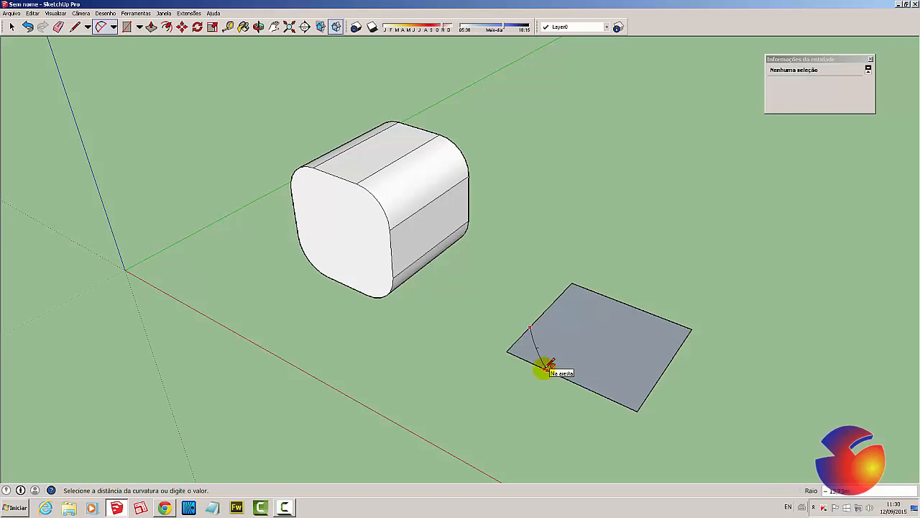
click(530, 352)
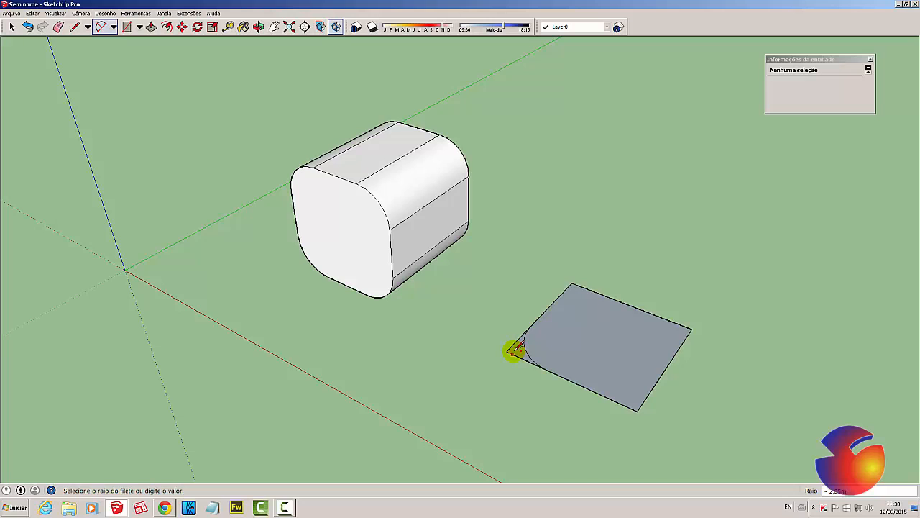
scroll(512, 350, up, 10)
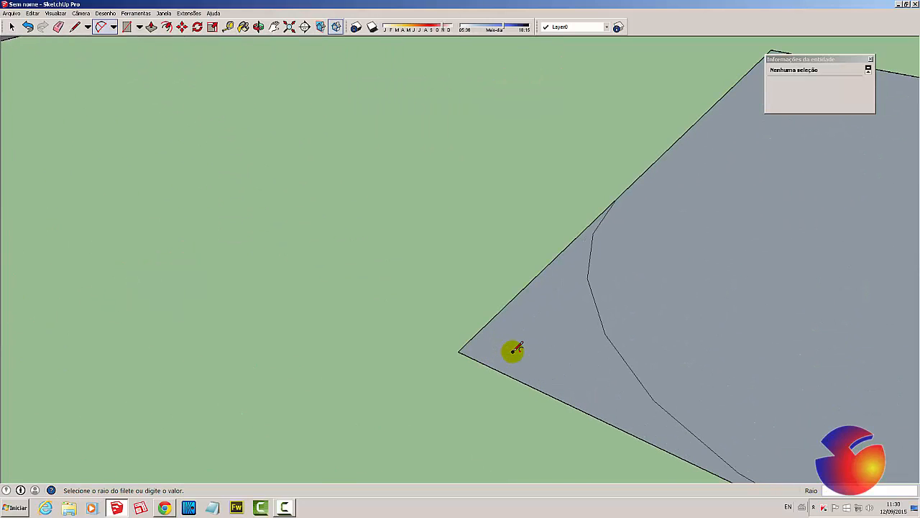
double_click(494, 345)
Round and trim the ground square's other three corners by repeating the same fillet arc
scroll(494, 346, down, 8)
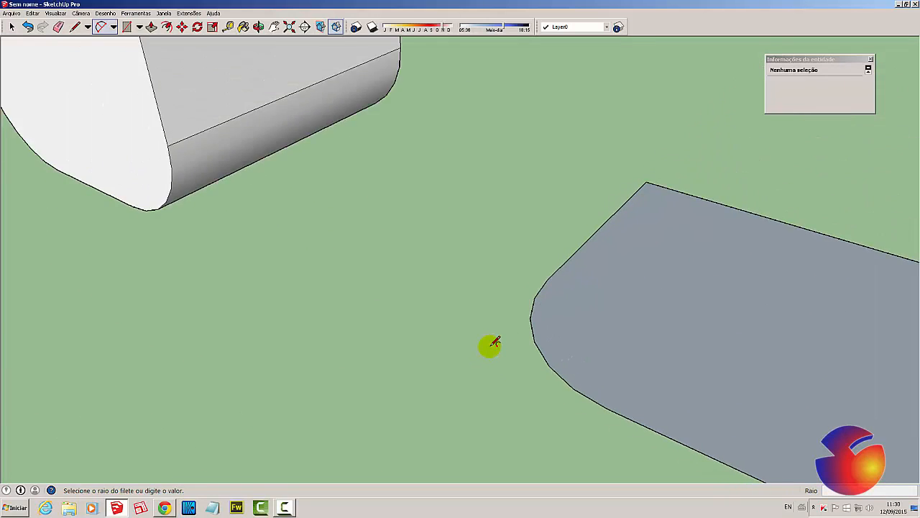
scroll(607, 251, up, 8)
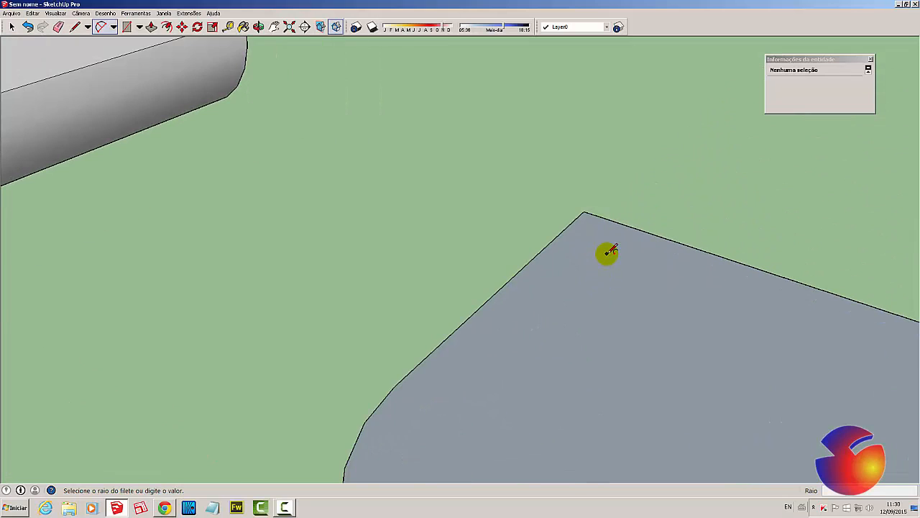
click(589, 219)
scroll(589, 219, down, 8)
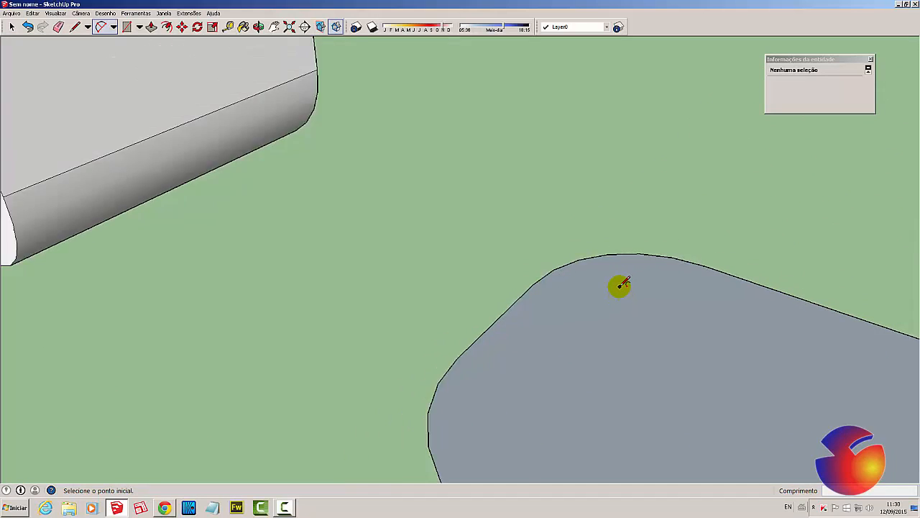
scroll(726, 328, up, 6)
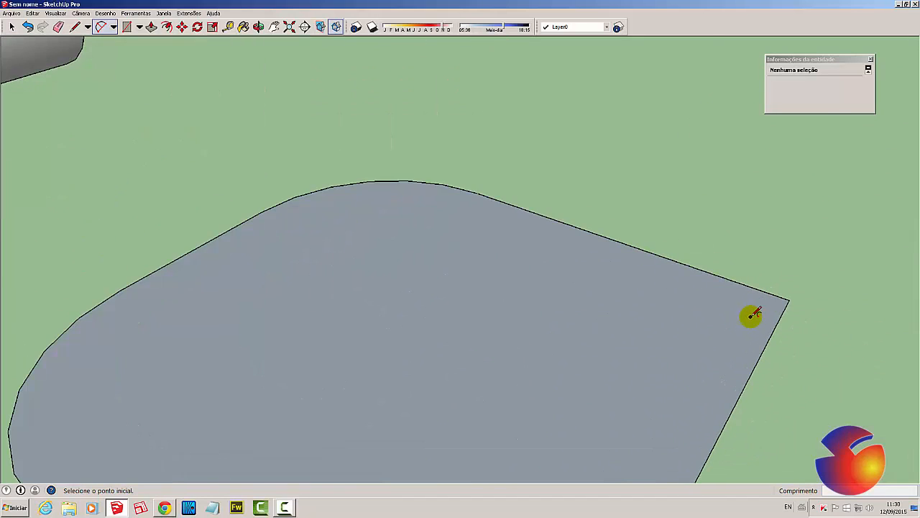
click(777, 300)
scroll(774, 304, down, 7)
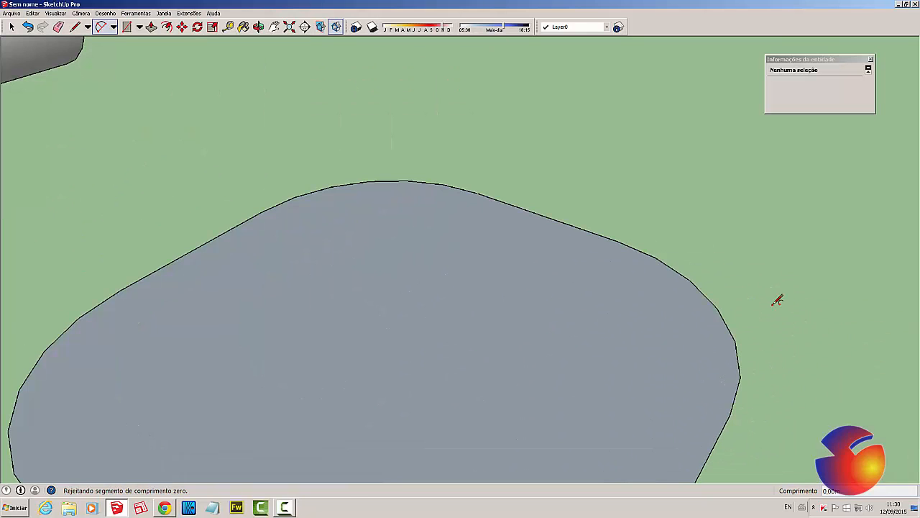
scroll(714, 394, up, 7)
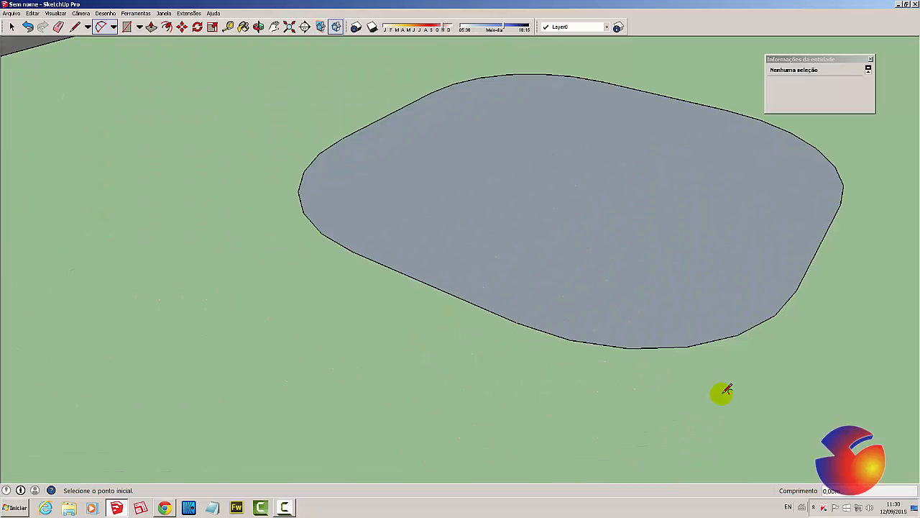
Select the rounded cube together with the rounded ground square and erase them from the model
scroll(725, 392, down, 5)
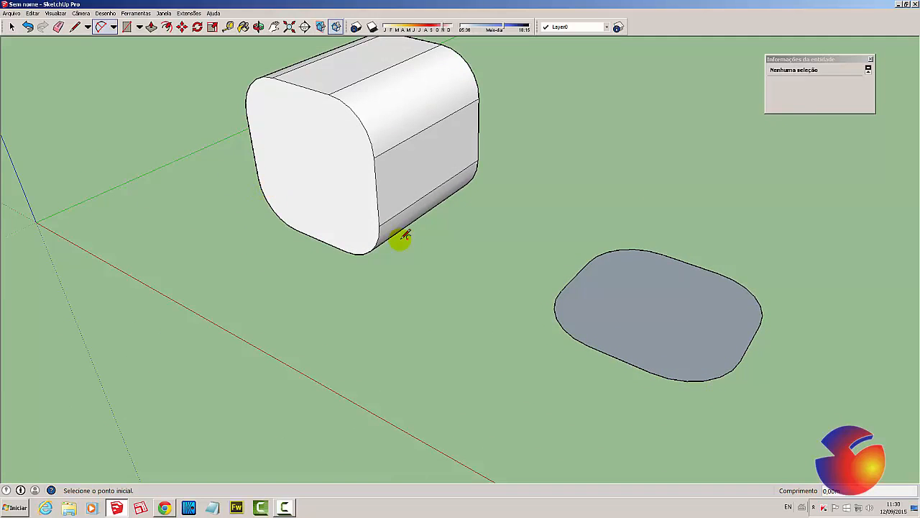
scroll(482, 249, down, 5)
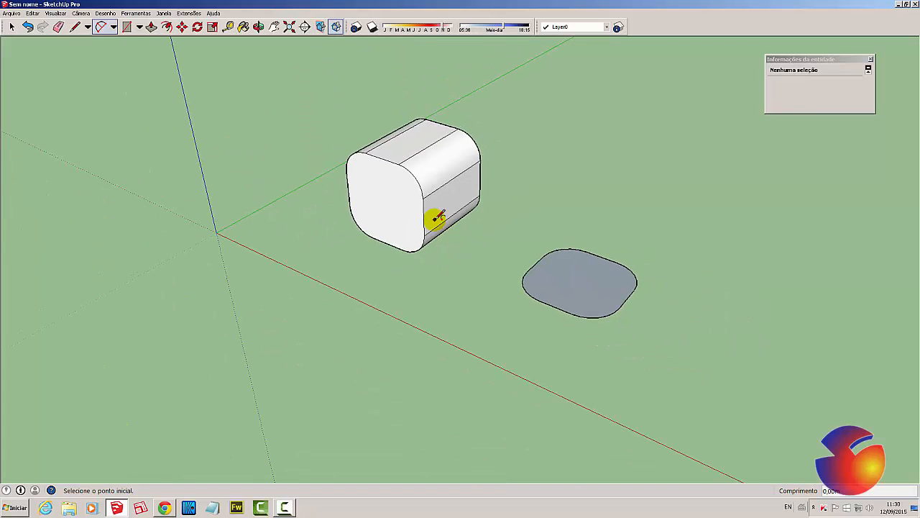
click(273, 27)
drag(474, 181, 476, 213)
scroll(524, 249, up, 1)
scroll(525, 250, down, 2)
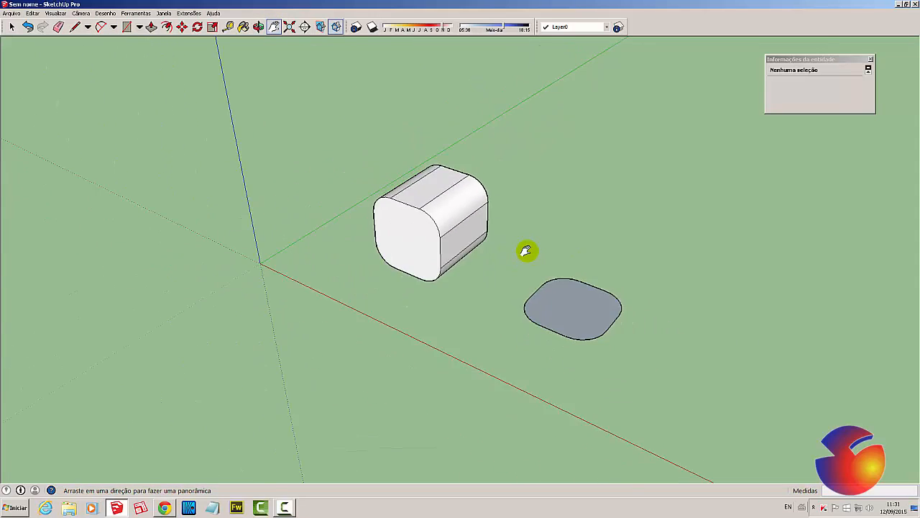
drag(480, 249, 450, 250)
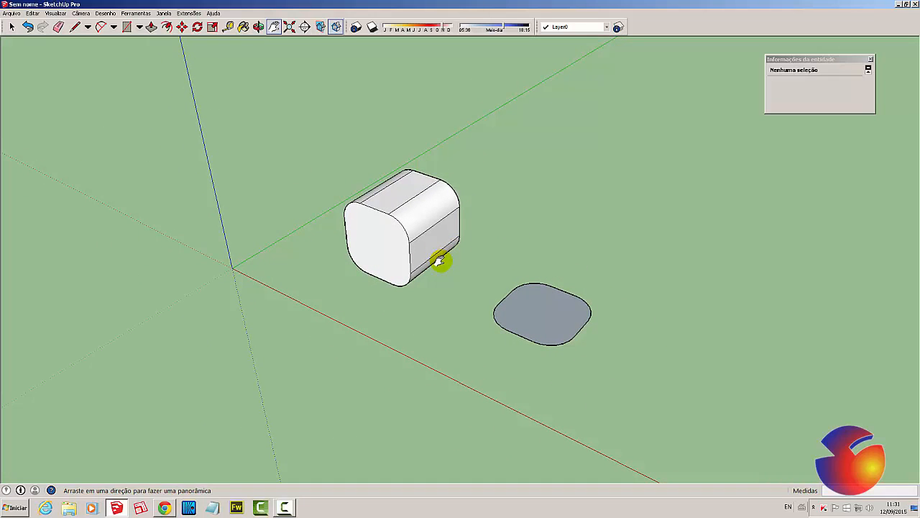
click(11, 27)
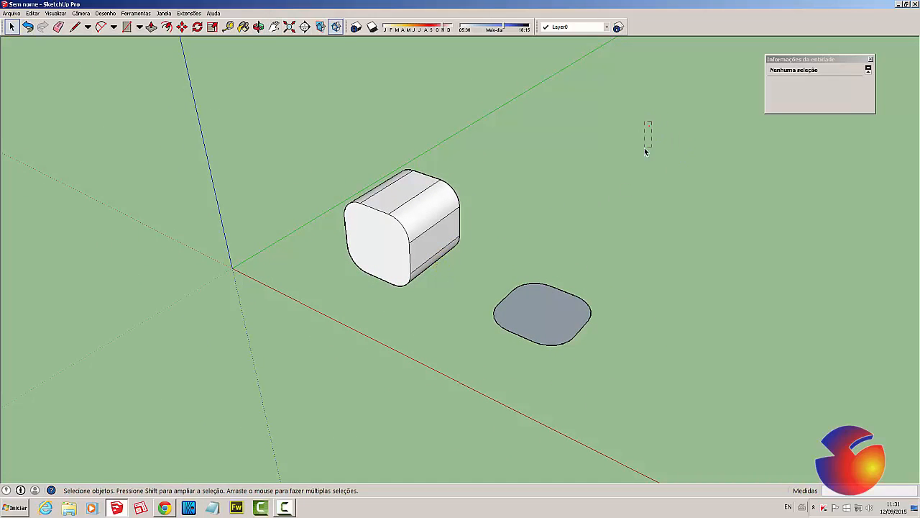
drag(291, 394, 291, 395)
right_click(367, 261)
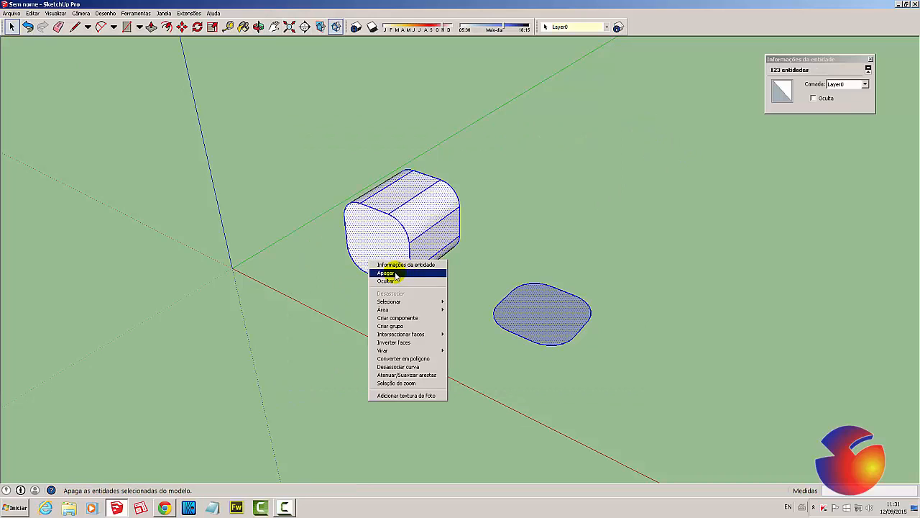
click(393, 274)
click(449, 274)
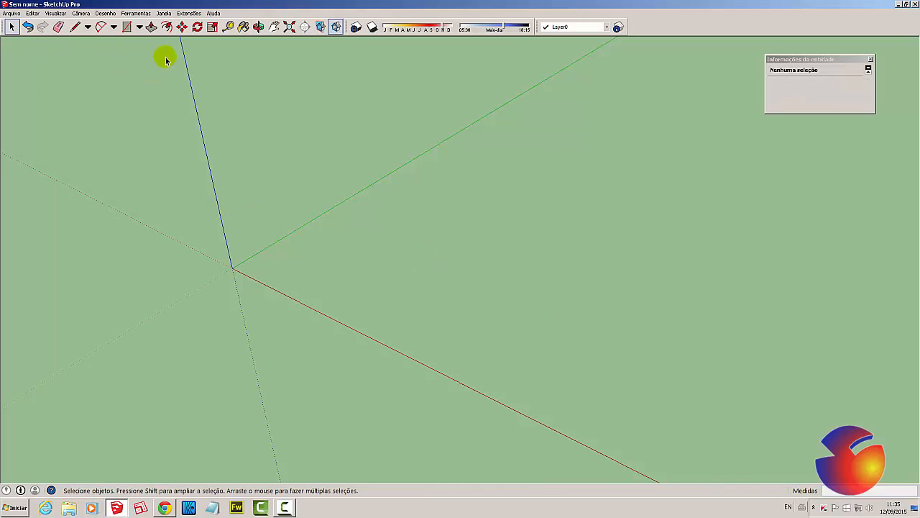
Draw a two-point arc on the ground between the red and green axes, with a bulge of about 6 m
click(101, 27)
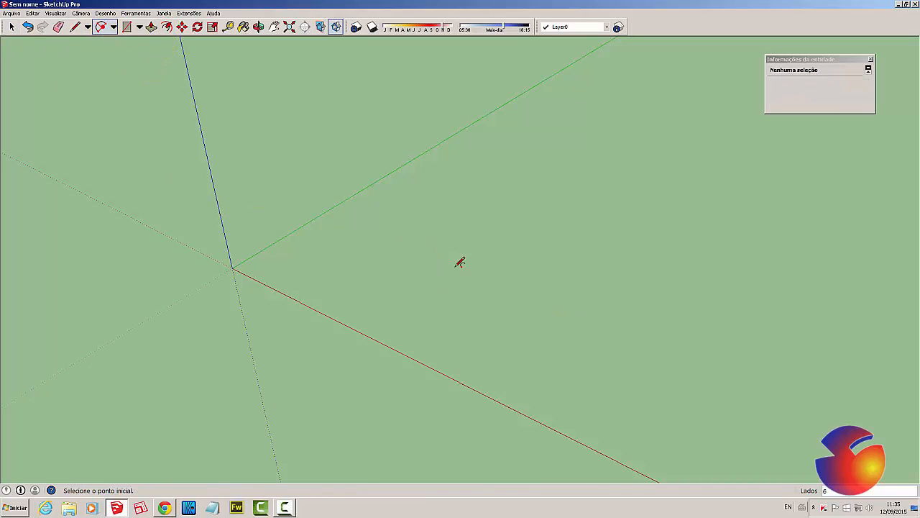
click(396, 257)
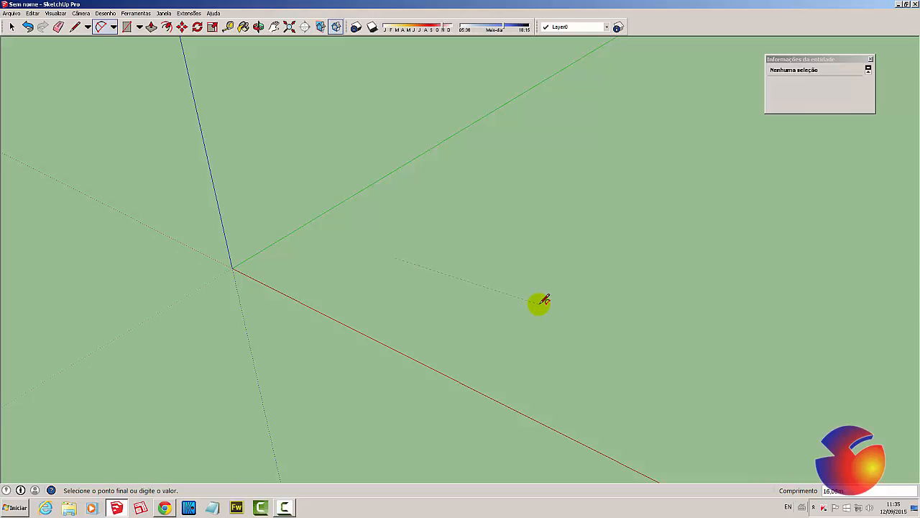
click(515, 306)
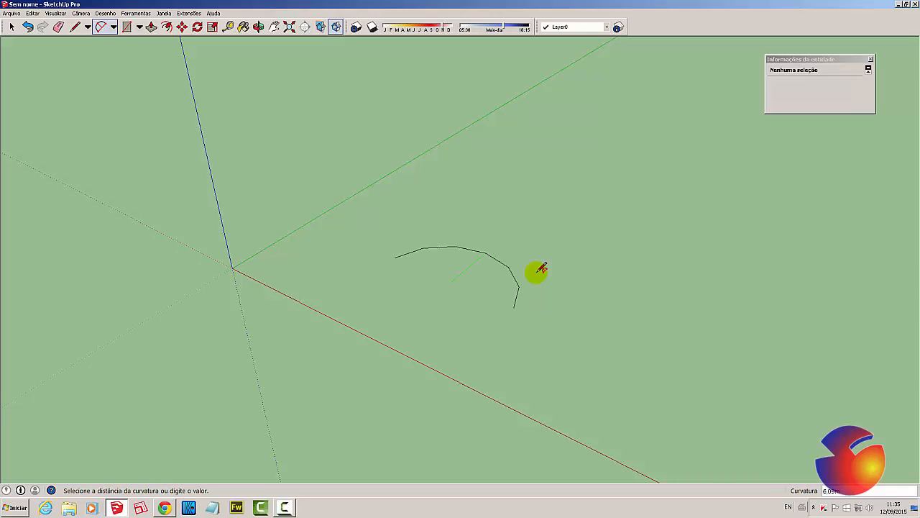
click(541, 269)
click(13, 29)
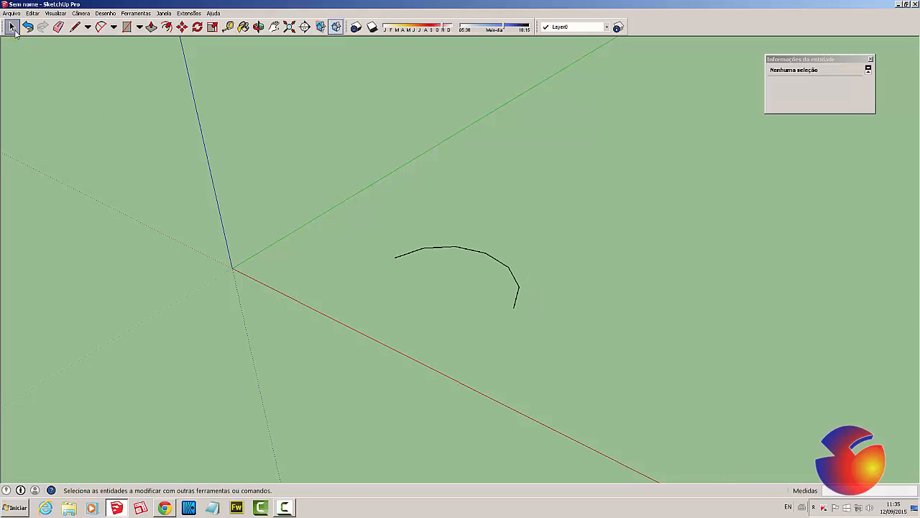
Try reshaping the arc with the Move tool from its midpoint and from its endpoint nearest the red axis
click(182, 27)
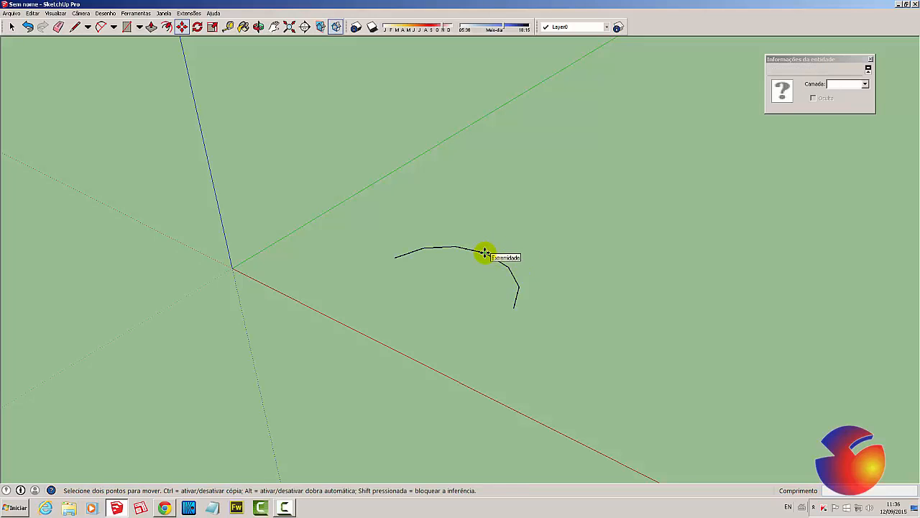
mouse_move(485, 253)
mouse_down()
mouse_move(559, 203)
mouse_move(488, 243)
mouse_up()
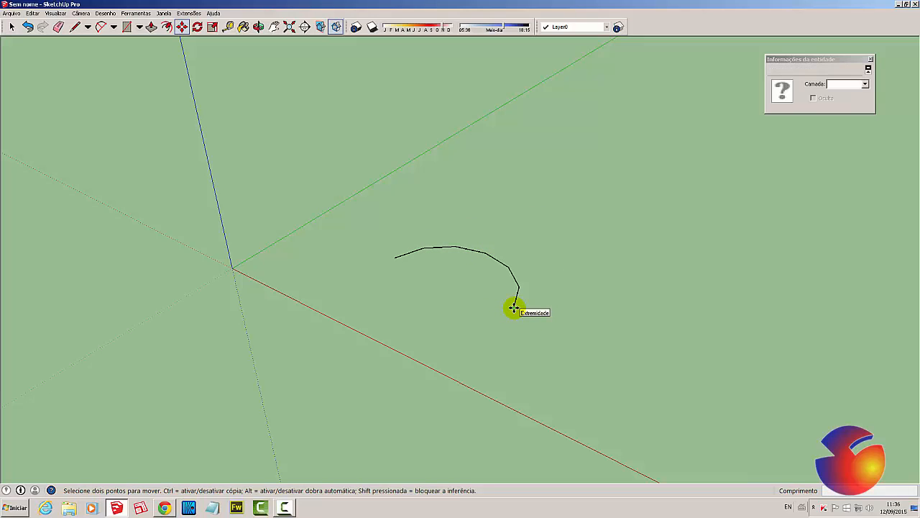
drag(514, 308, 607, 350)
key(Escape)
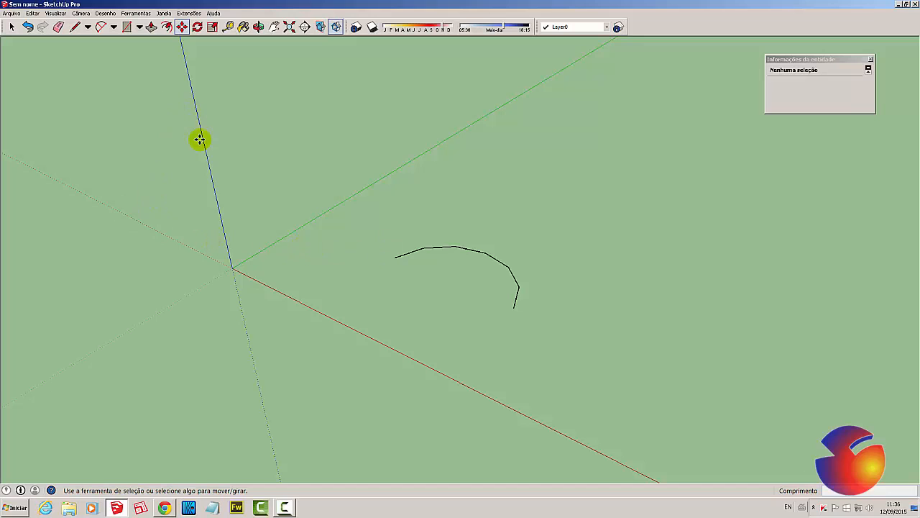
click(274, 27)
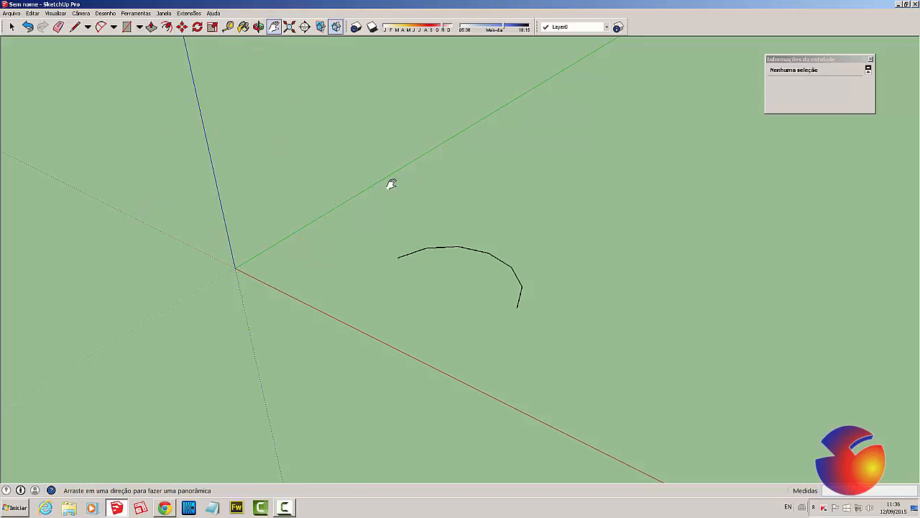
drag(389, 185, 458, 183)
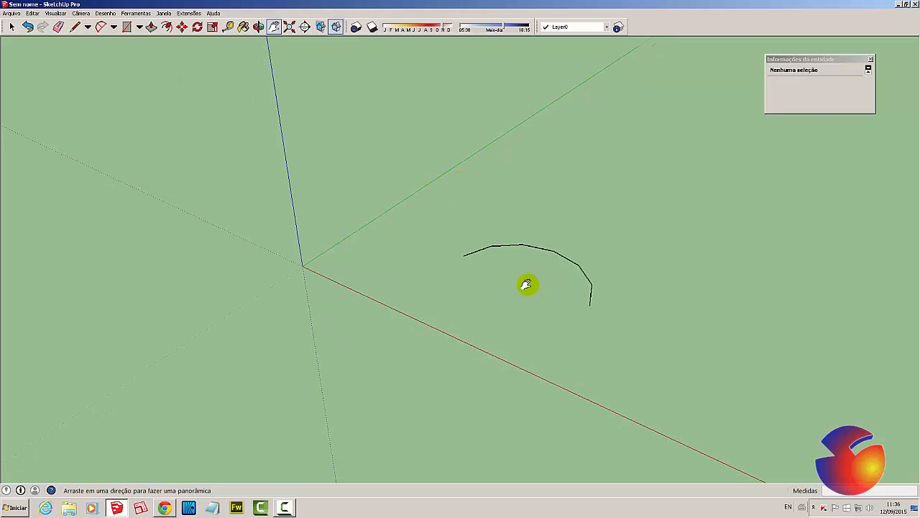
scroll(527, 285, down, 1)
scroll(527, 285, down, 1)
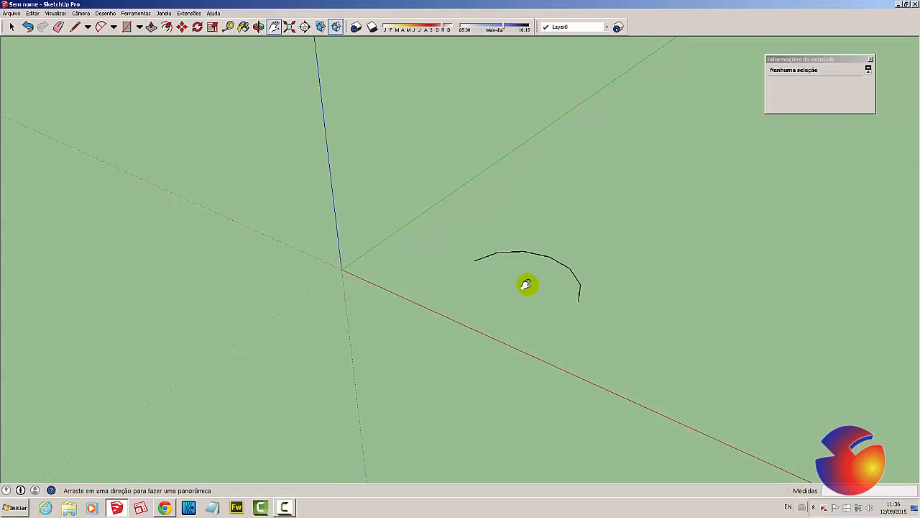